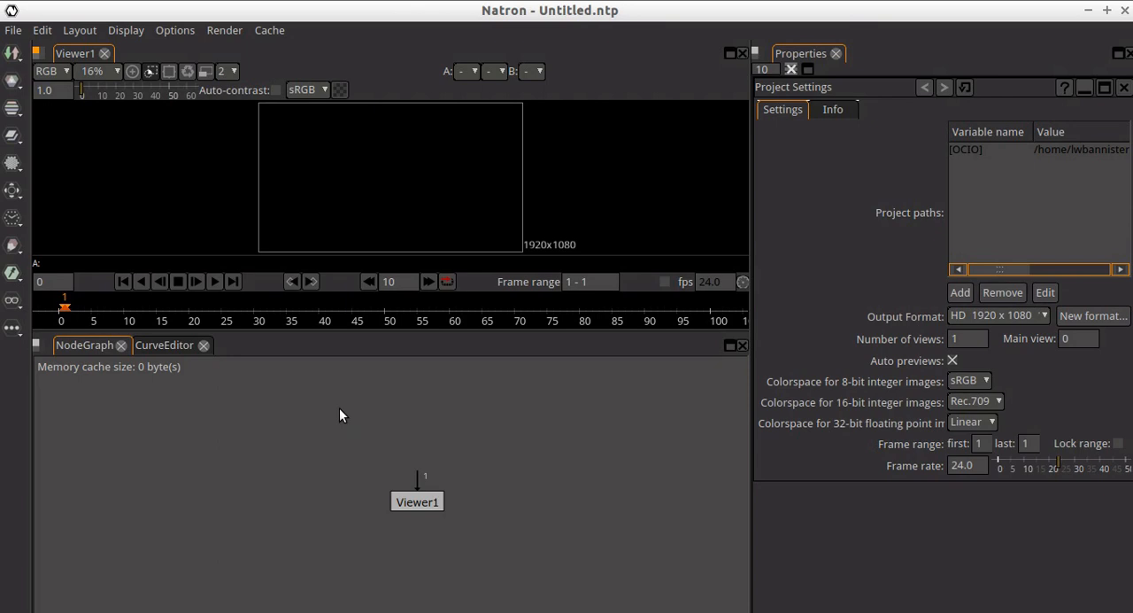
right_click(339, 407)
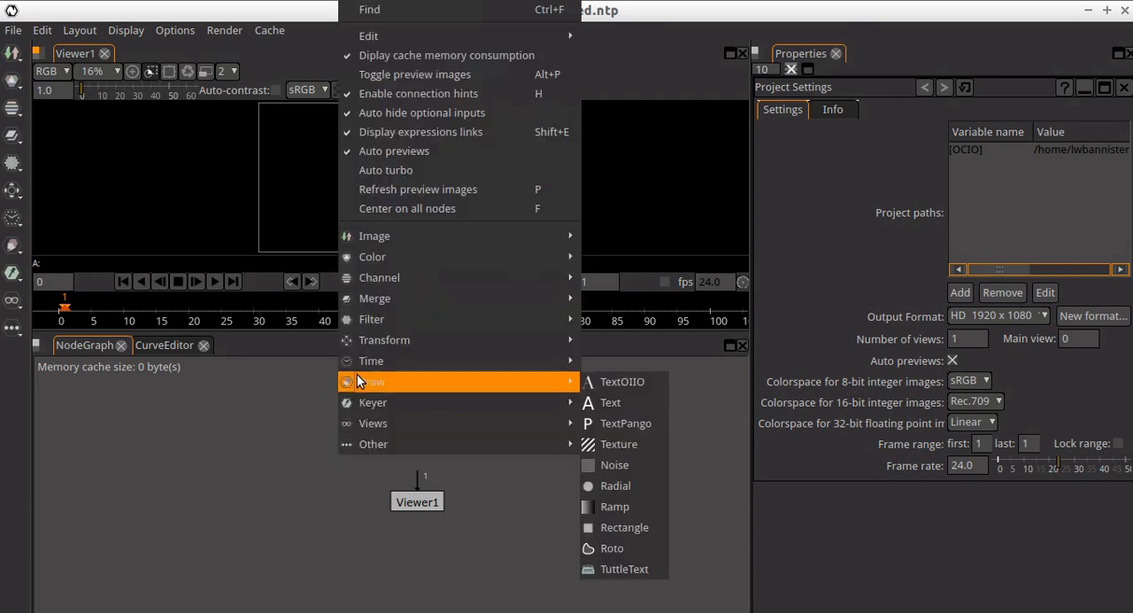
mouse_move(370, 346)
click(298, 408)
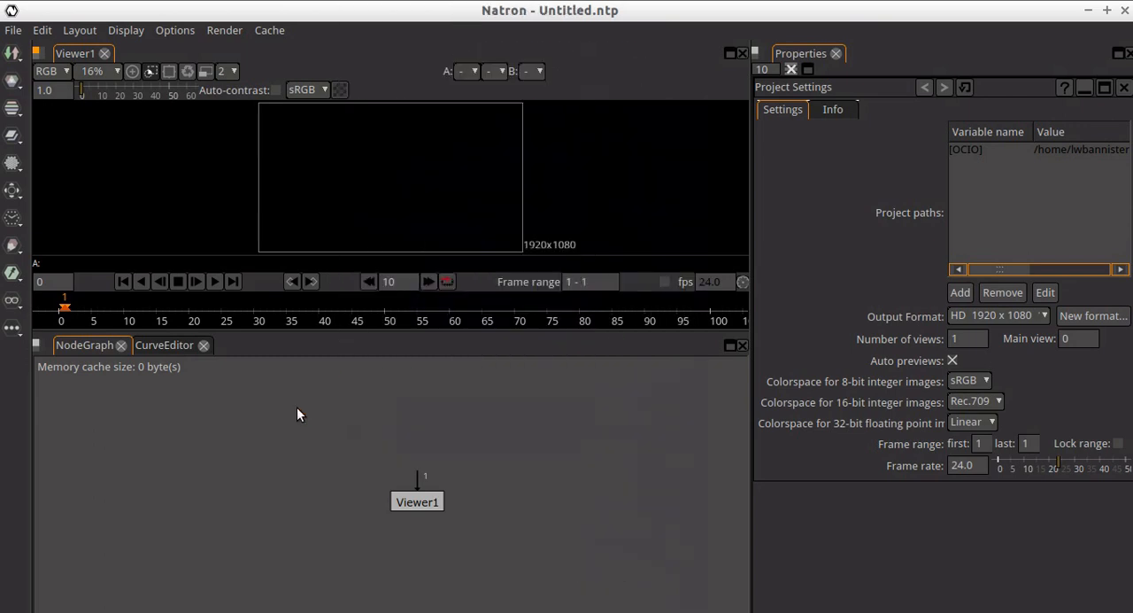
- Add a Read node to the node graph that loads temp.mp4 from the stopmotion/shopkins/temp/temp folder
right_click(296, 406)
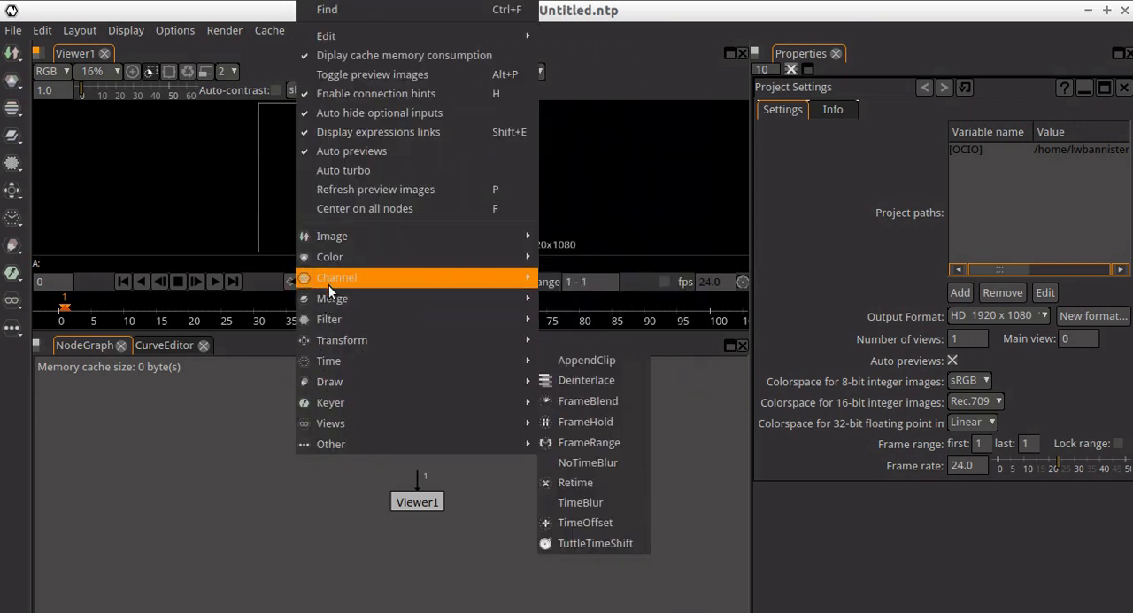
mouse_move(333, 239)
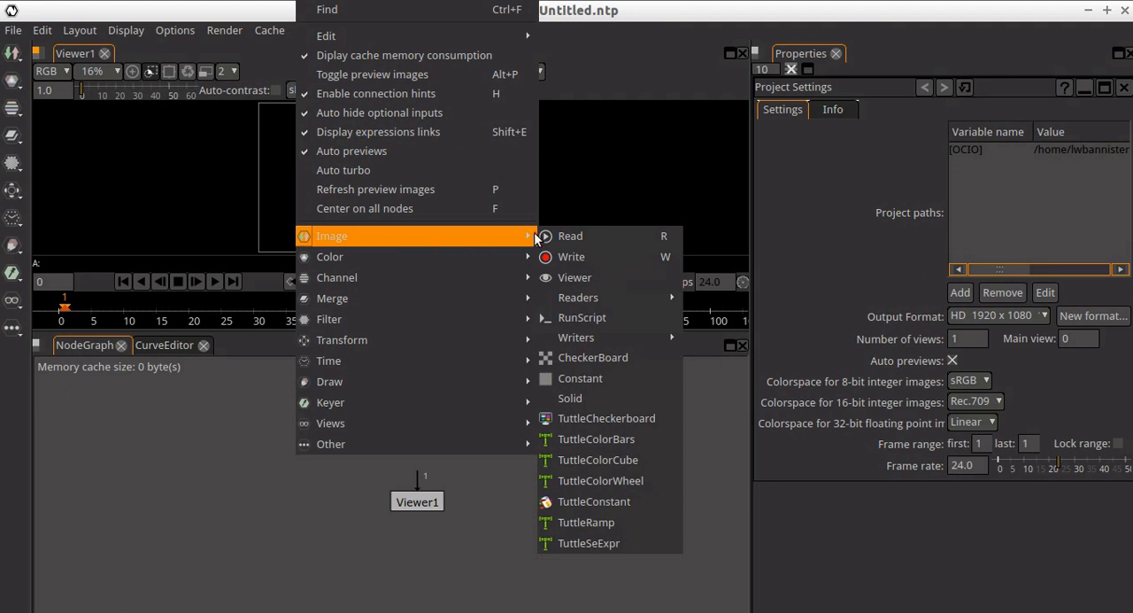
click(580, 236)
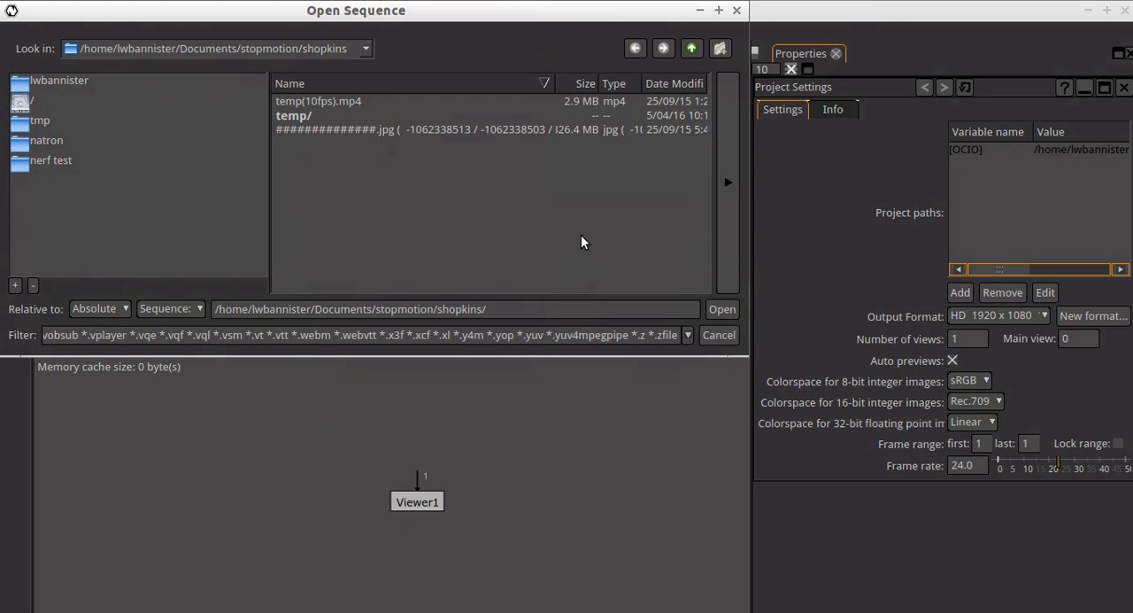
double_click(310, 115)
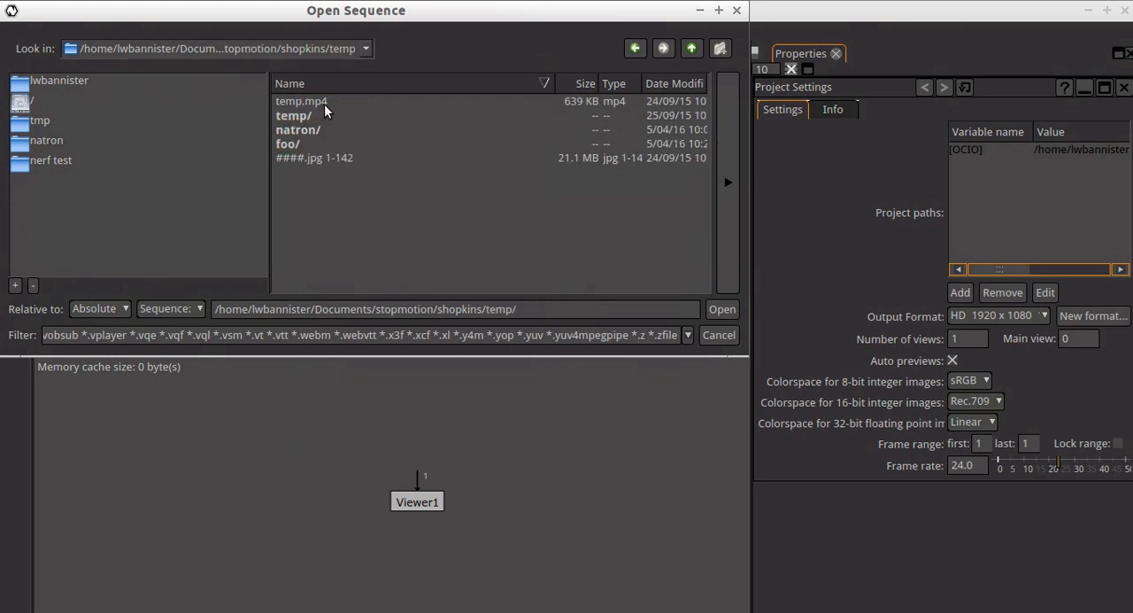
double_click(300, 117)
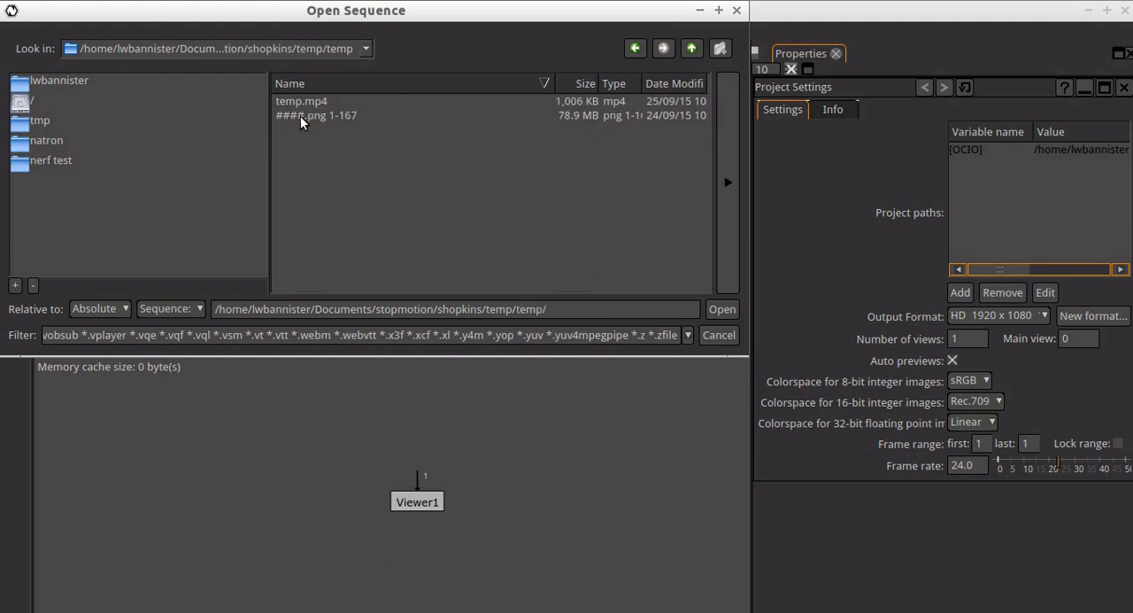
click(314, 101)
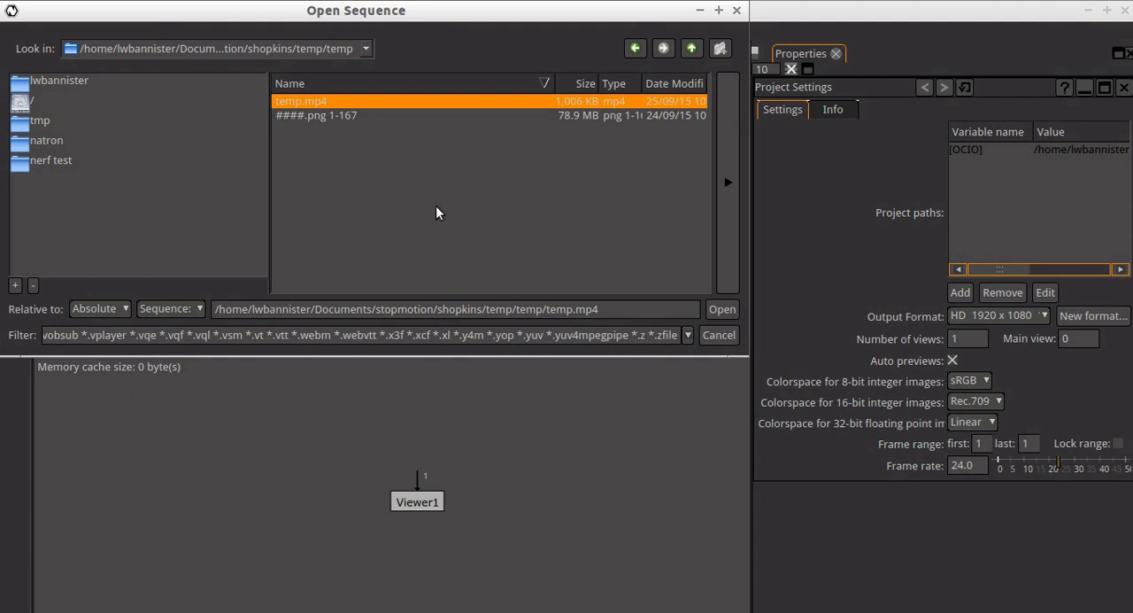
click(721, 308)
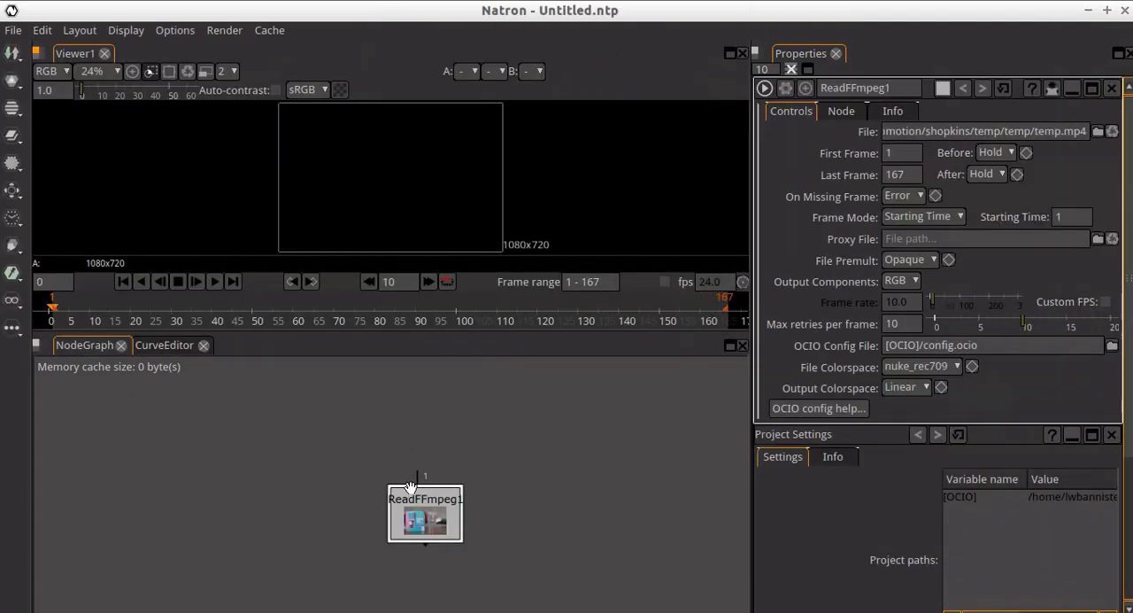
- Arrange the node graph with the reader node above and the viewer node directly below it
drag(426, 524, 309, 422)
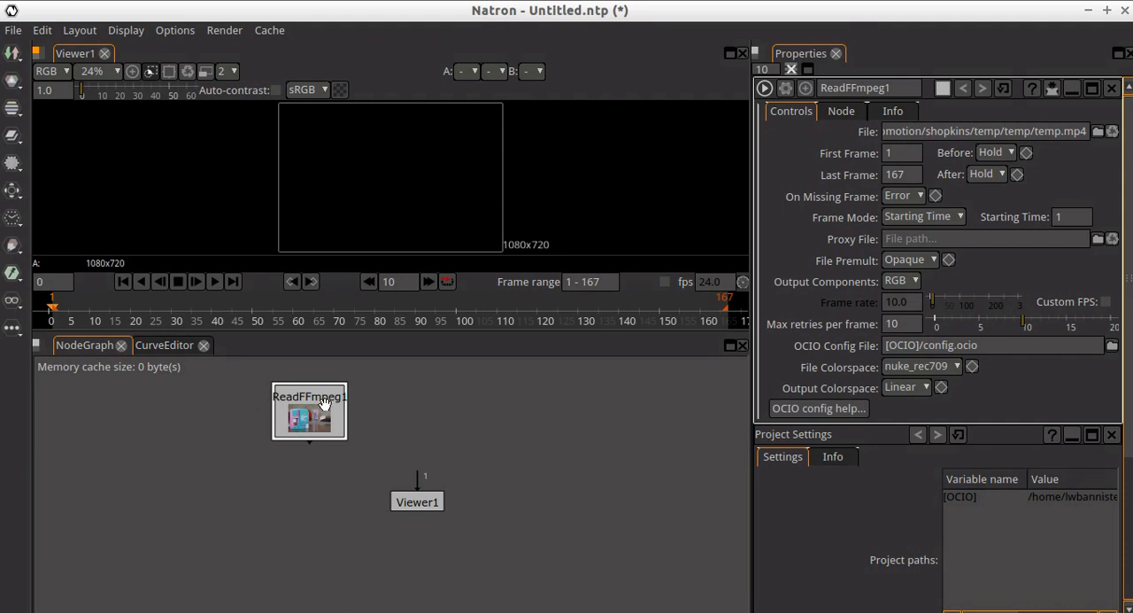
drag(245, 376, 393, 469)
drag(403, 497, 300, 572)
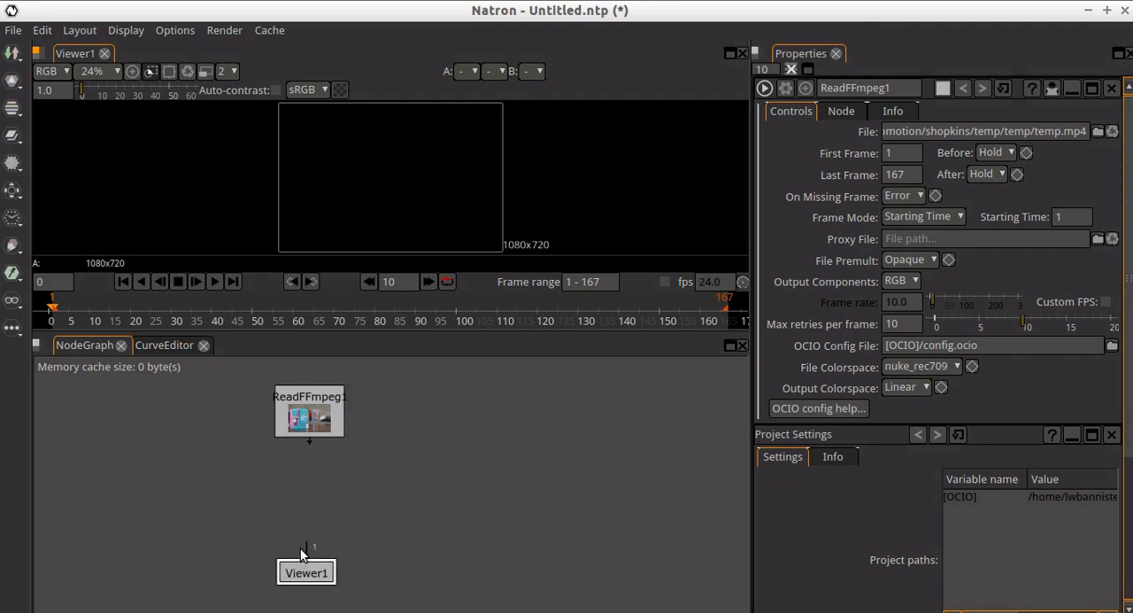
- Connect the viewer's input to the reader node and scrub through the clip, ending at frame 37
drag(308, 519, 309, 423)
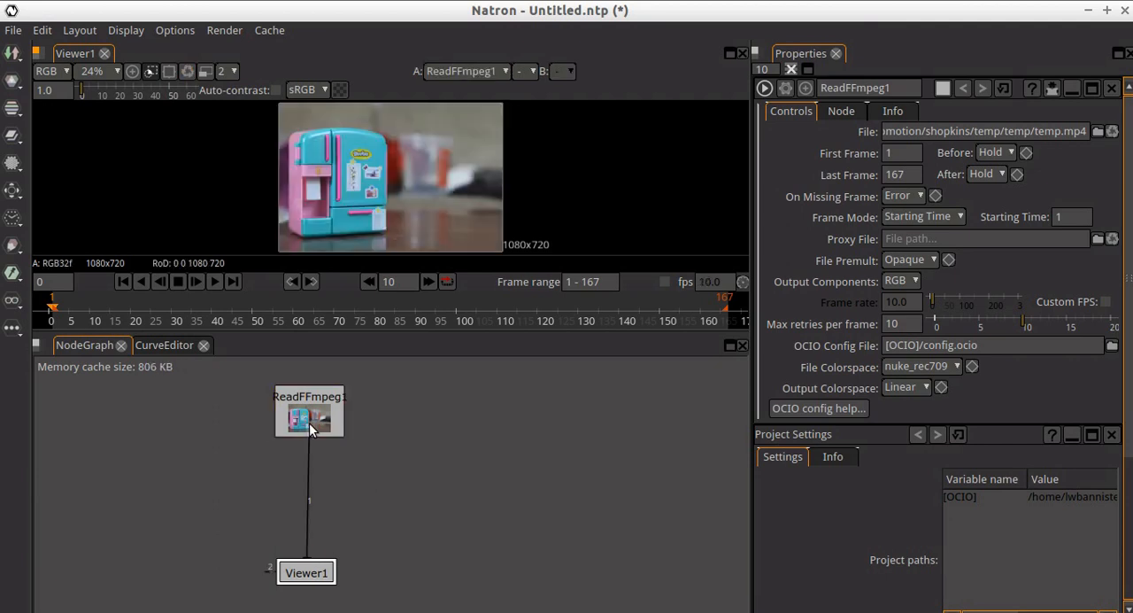
click(434, 306)
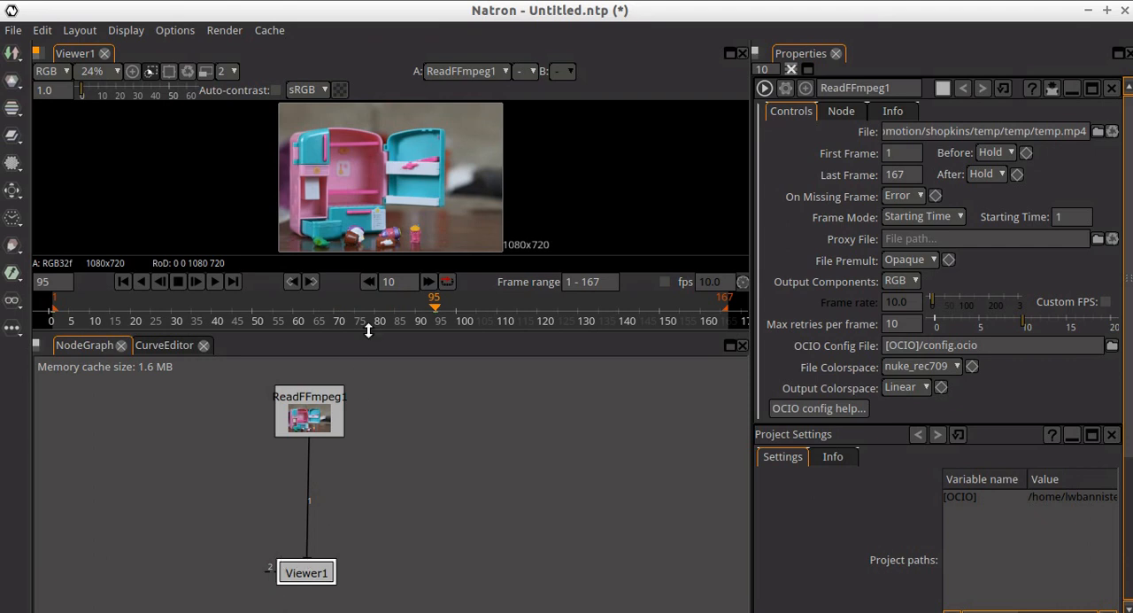
drag(434, 310, 197, 308)
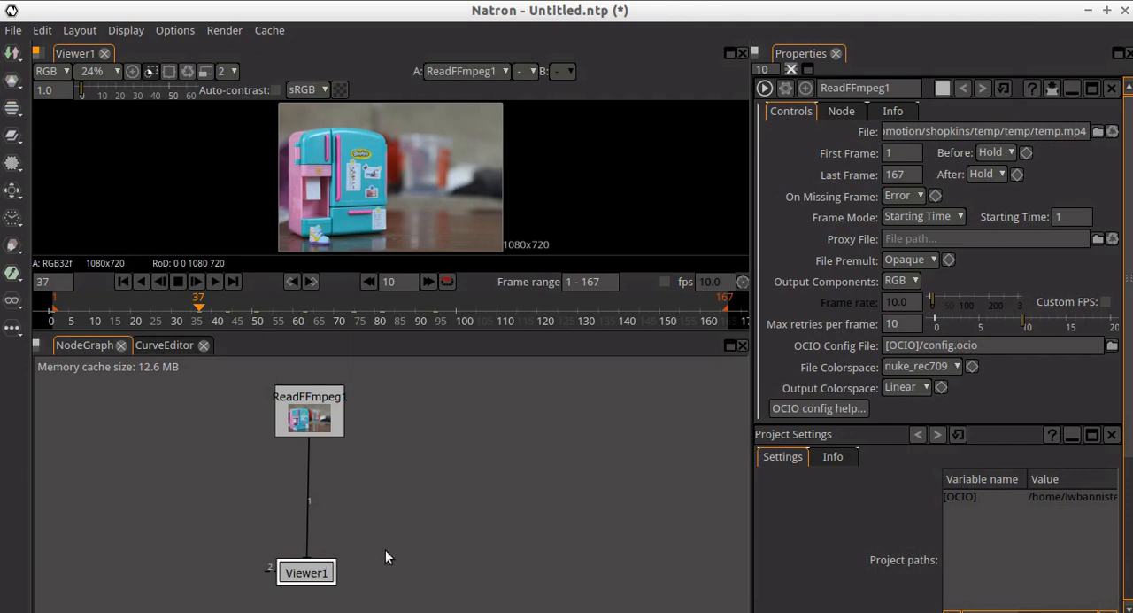
- Add a Write node to the graph and name its output file example in the /tmp folder
right_click(449, 486)
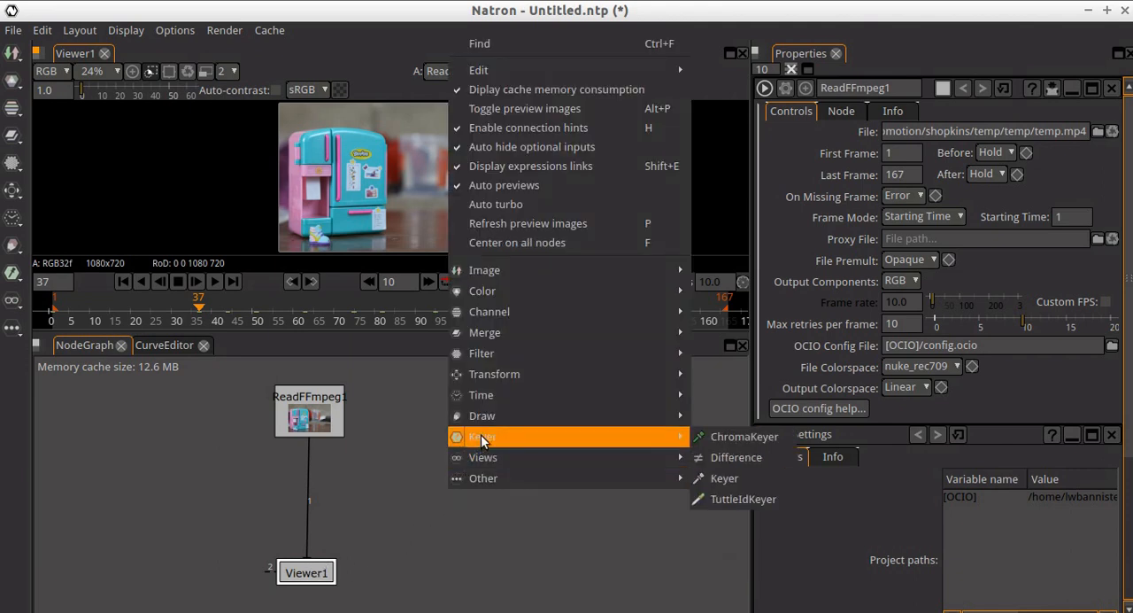
mouse_move(531, 288)
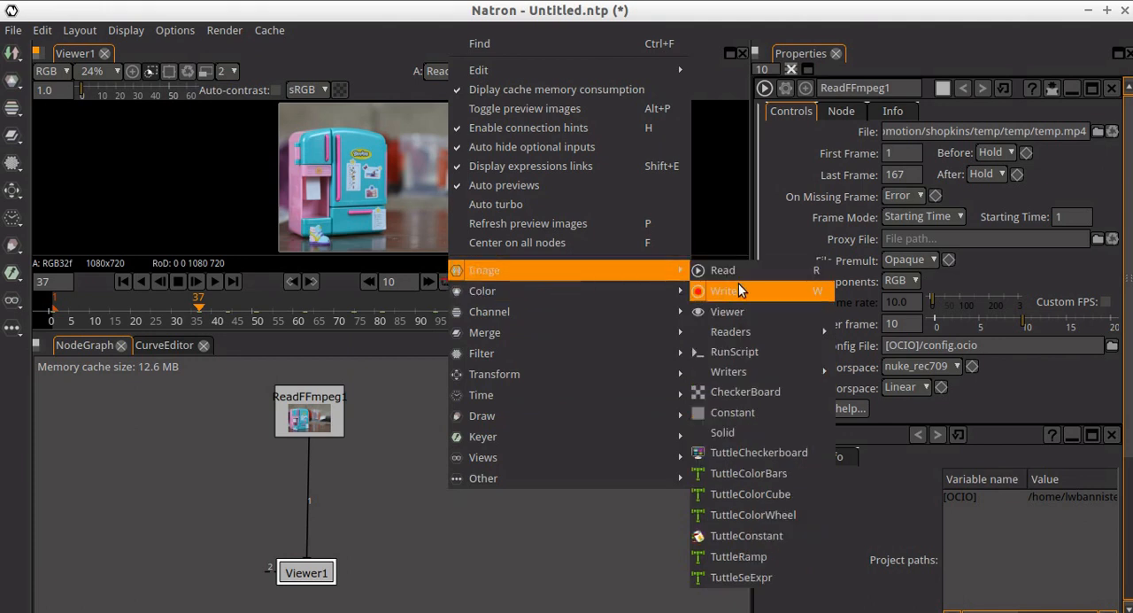
click(739, 290)
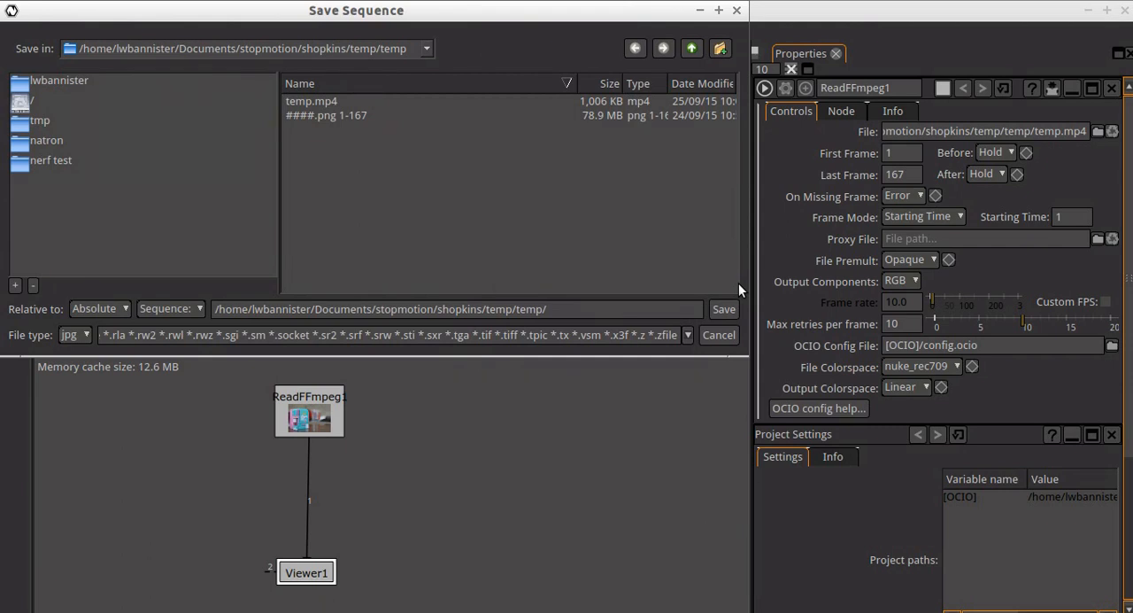
click(23, 125)
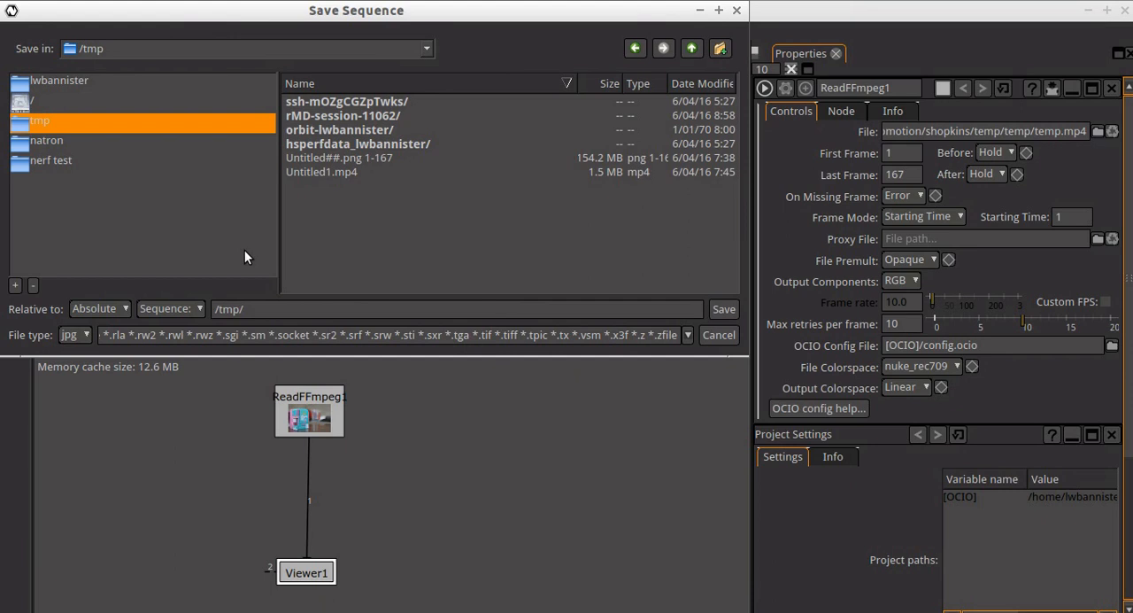
click(318, 309)
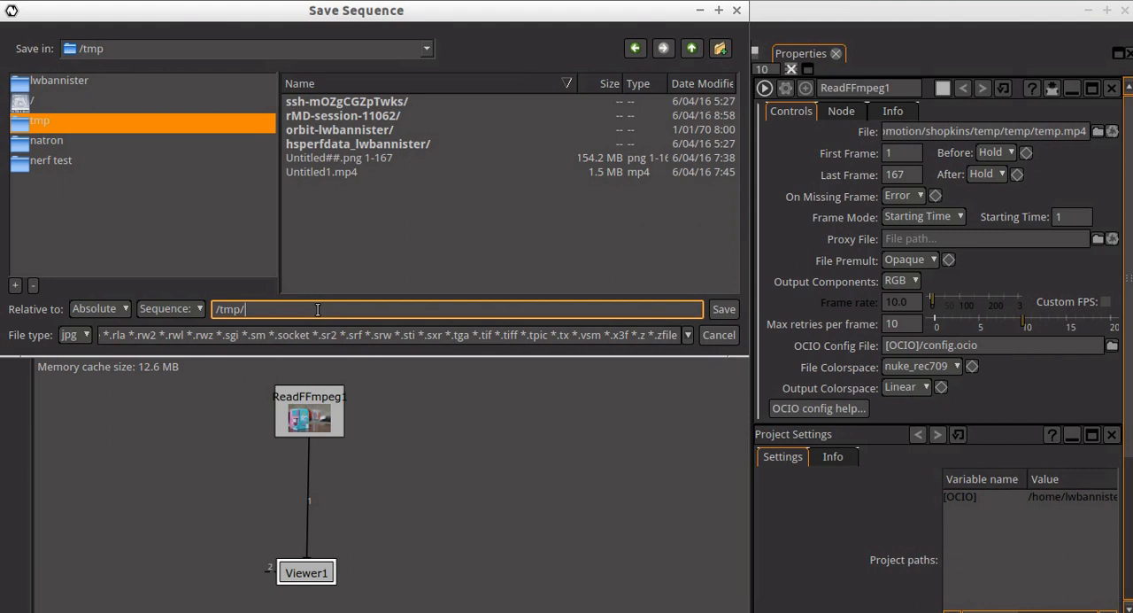
text(example)
- Choose mp4 as the output file type, strip the frame-number placeholder from the name, and save it as /tmp/example.mp4
click(80, 334)
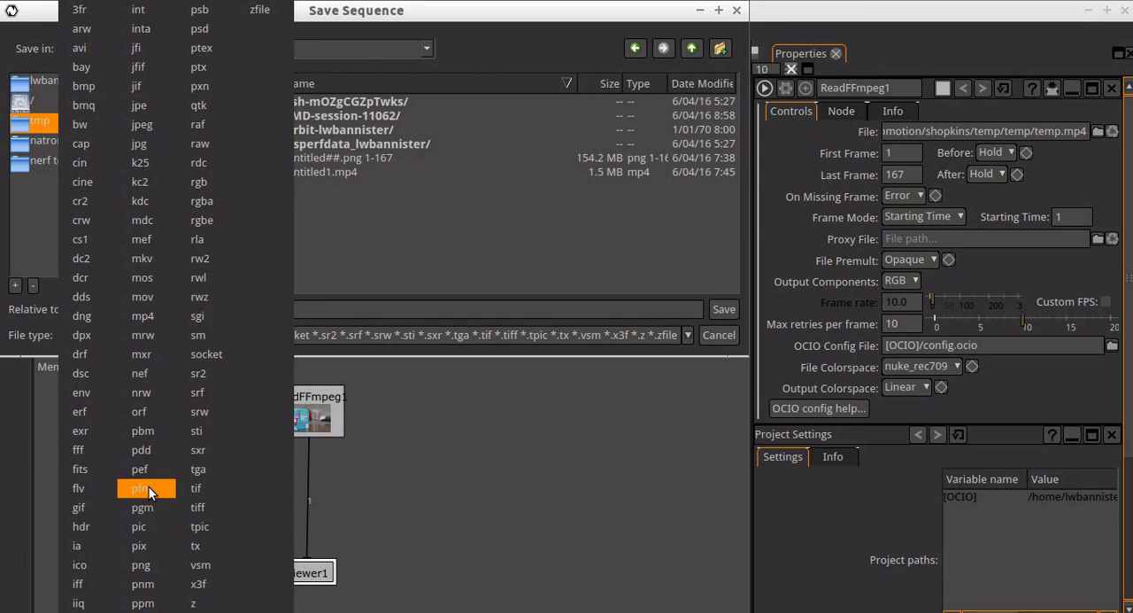
click(156, 321)
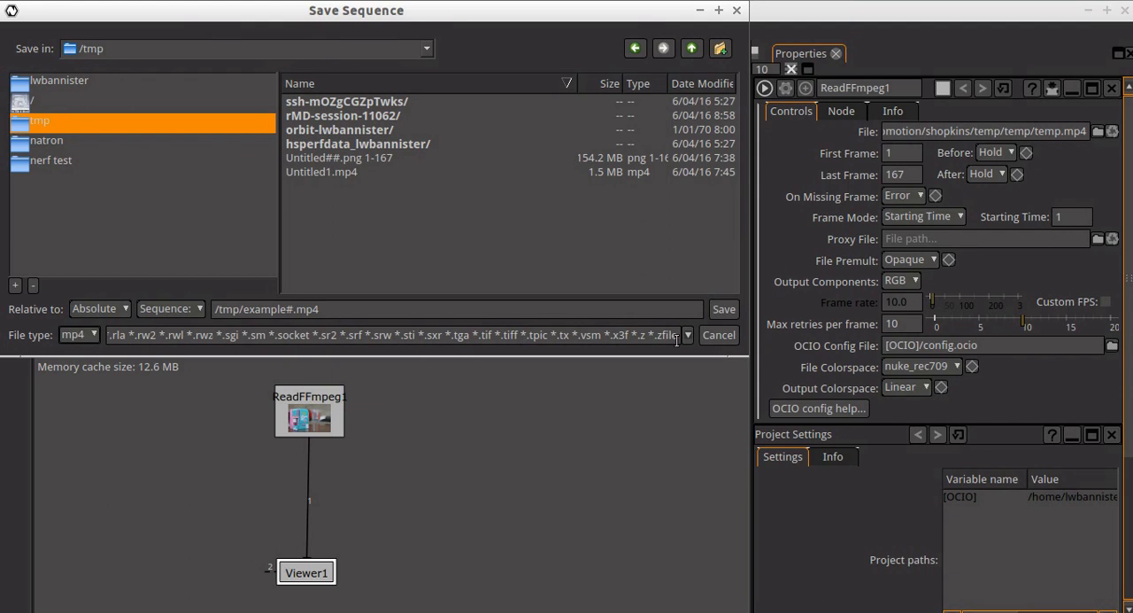
click(290, 308)
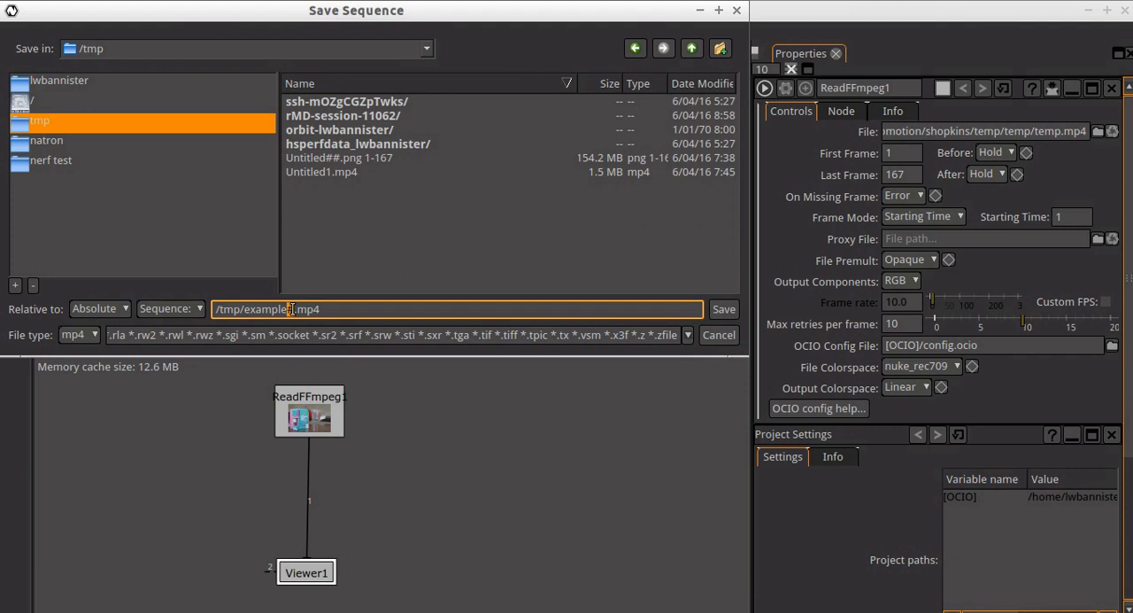
double_click(291, 308)
key(BackSpace)
click(719, 312)
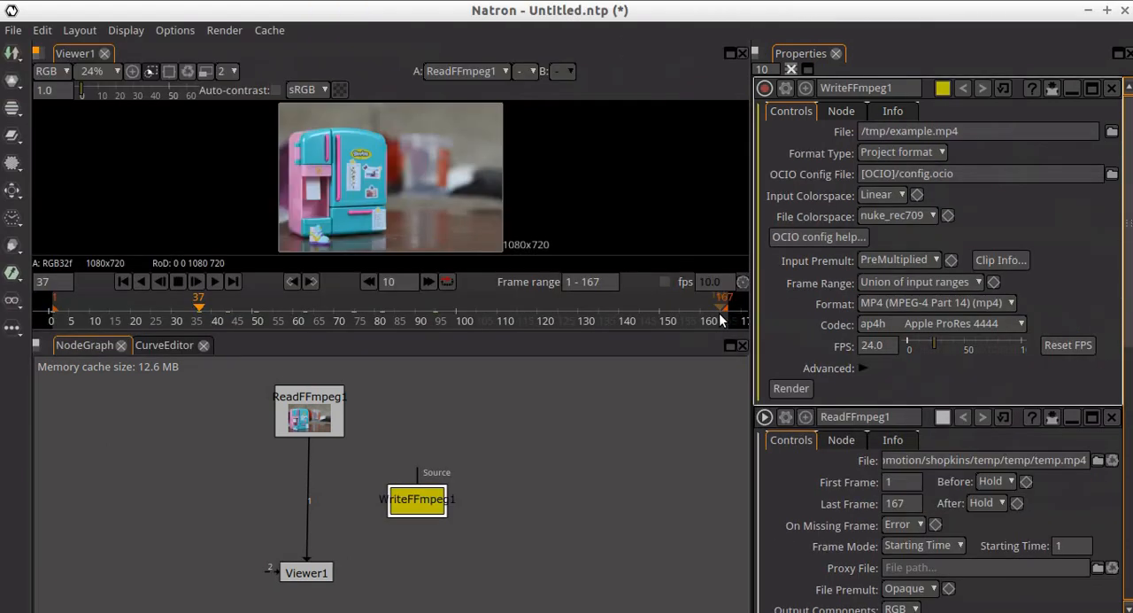
- Place the writer node beside the viewer below the reader, and connect its source input to the reader
drag(420, 502, 390, 584)
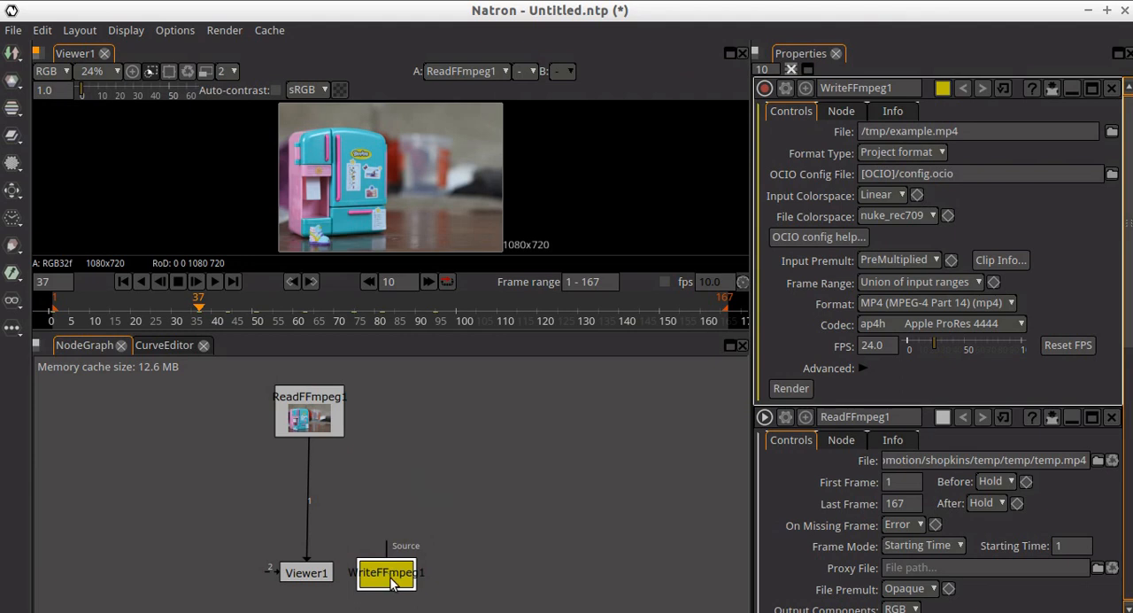
drag(314, 578, 255, 572)
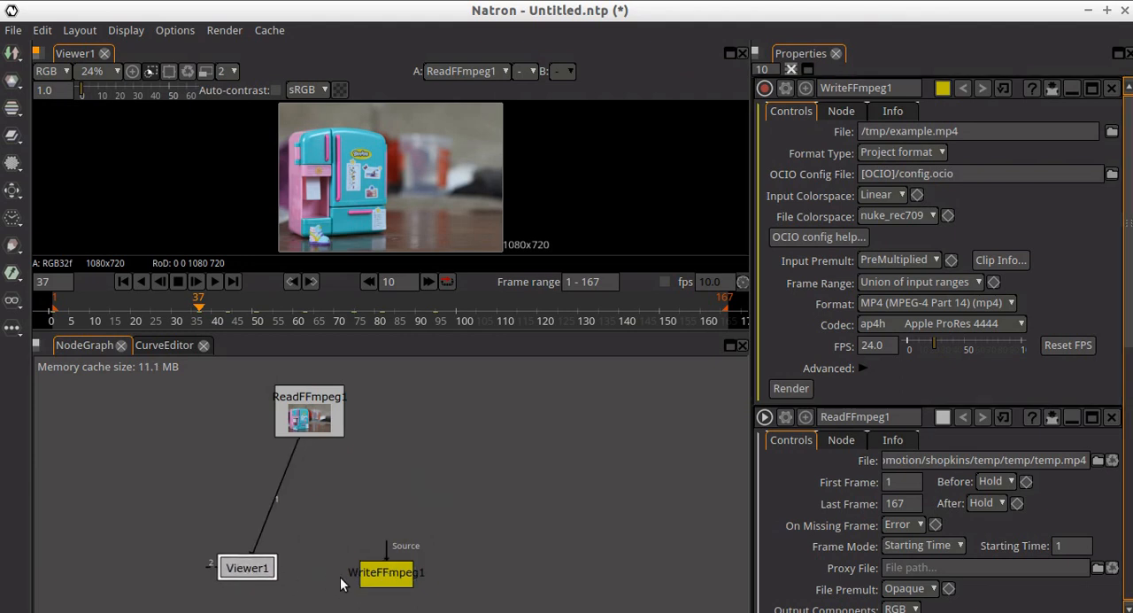
drag(372, 580, 314, 429)
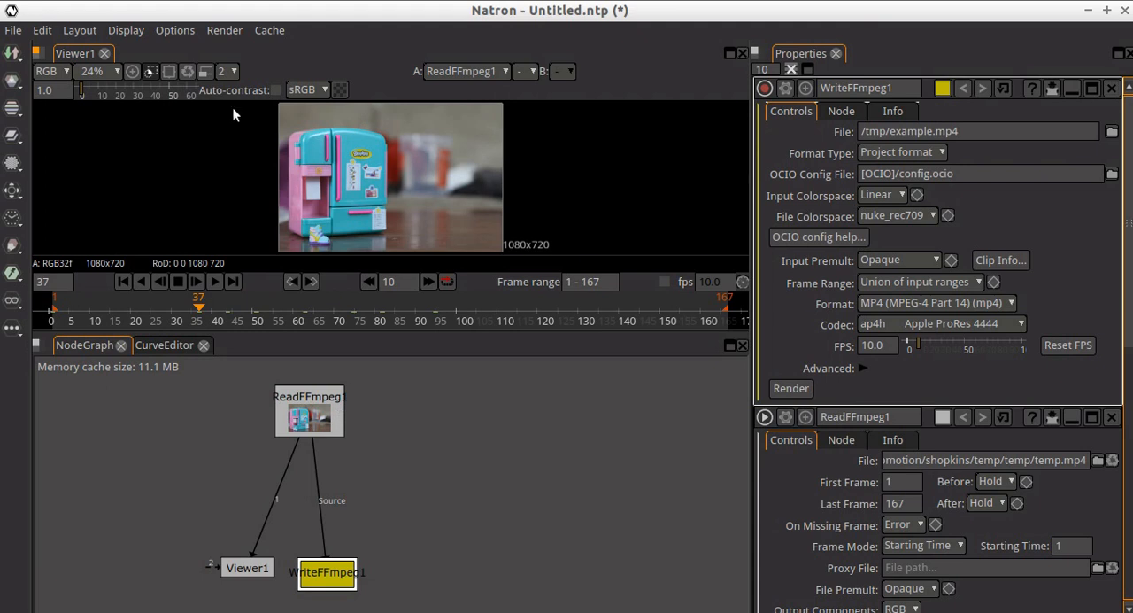
click(228, 32)
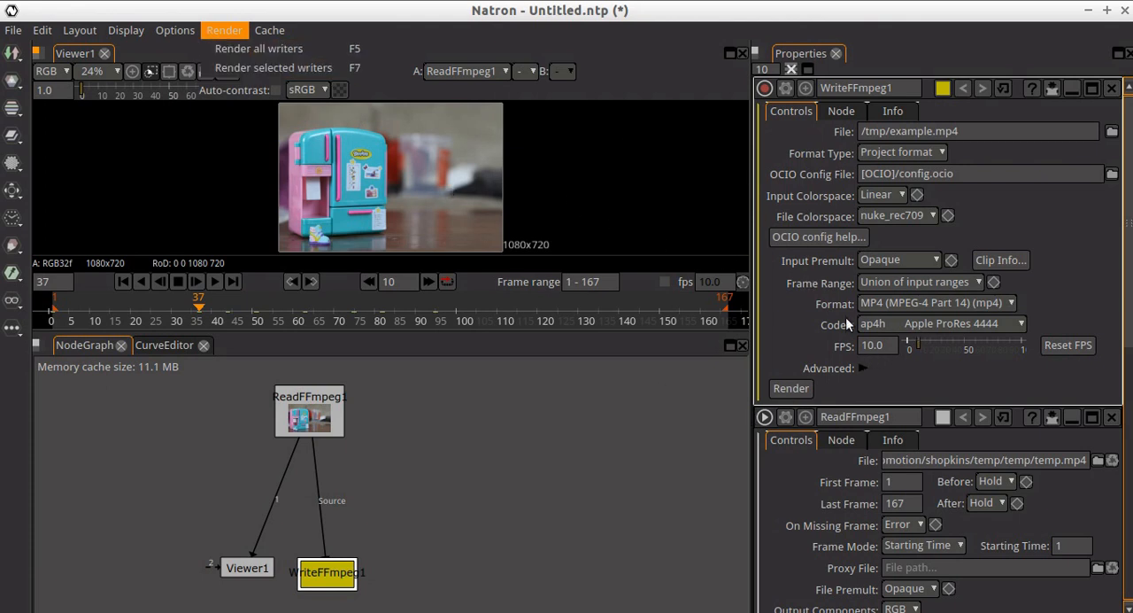
click(407, 524)
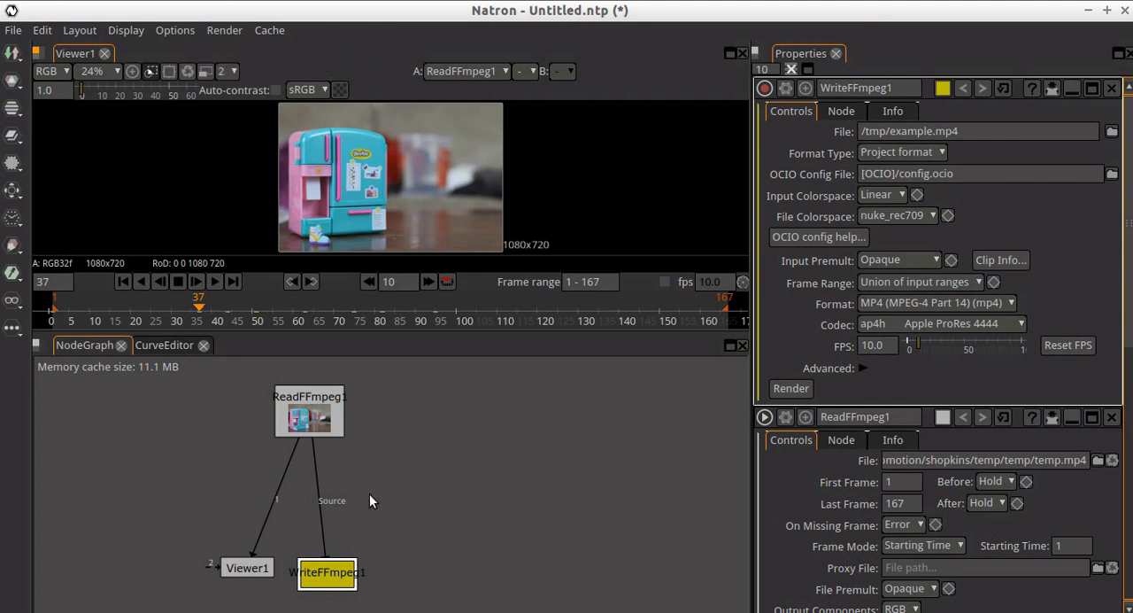
click(328, 421)
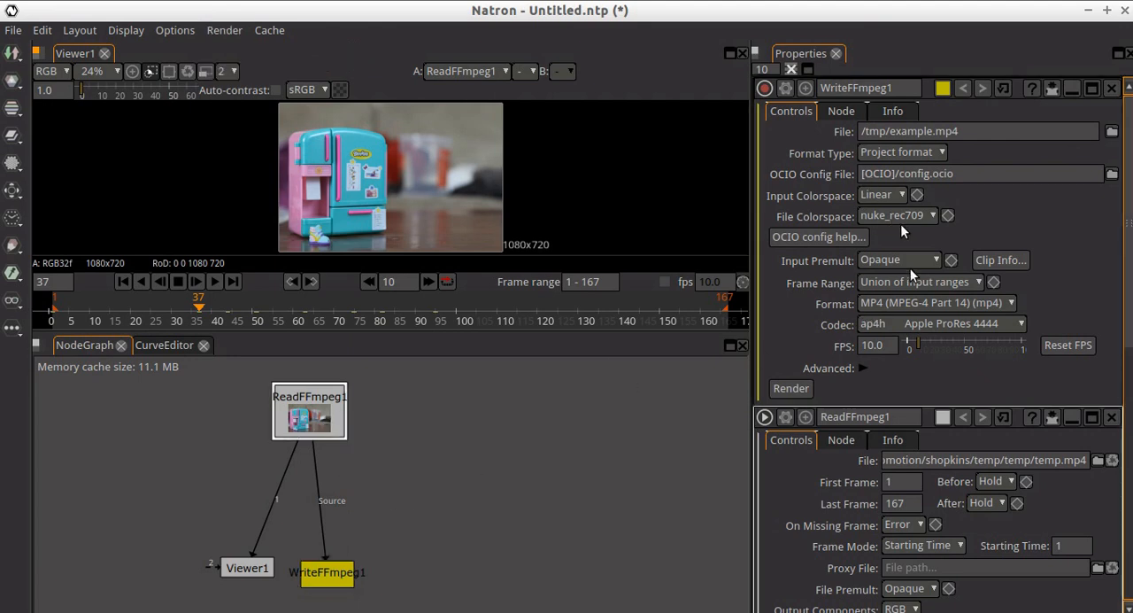
- Select the writer node and set its codec to mp4v MPEG-4 Video
click(327, 574)
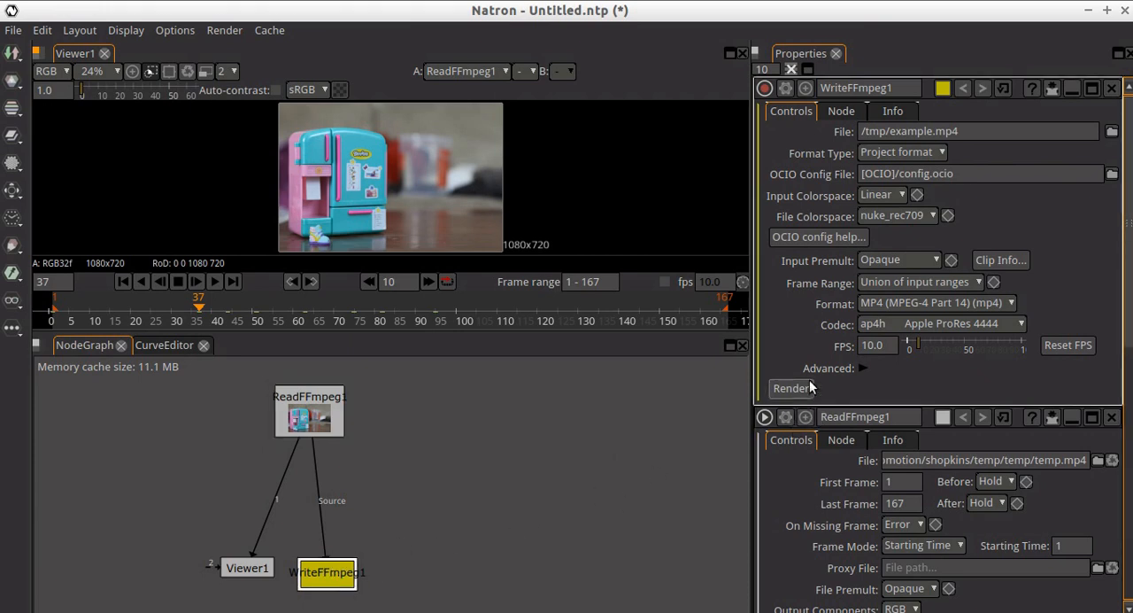
click(941, 324)
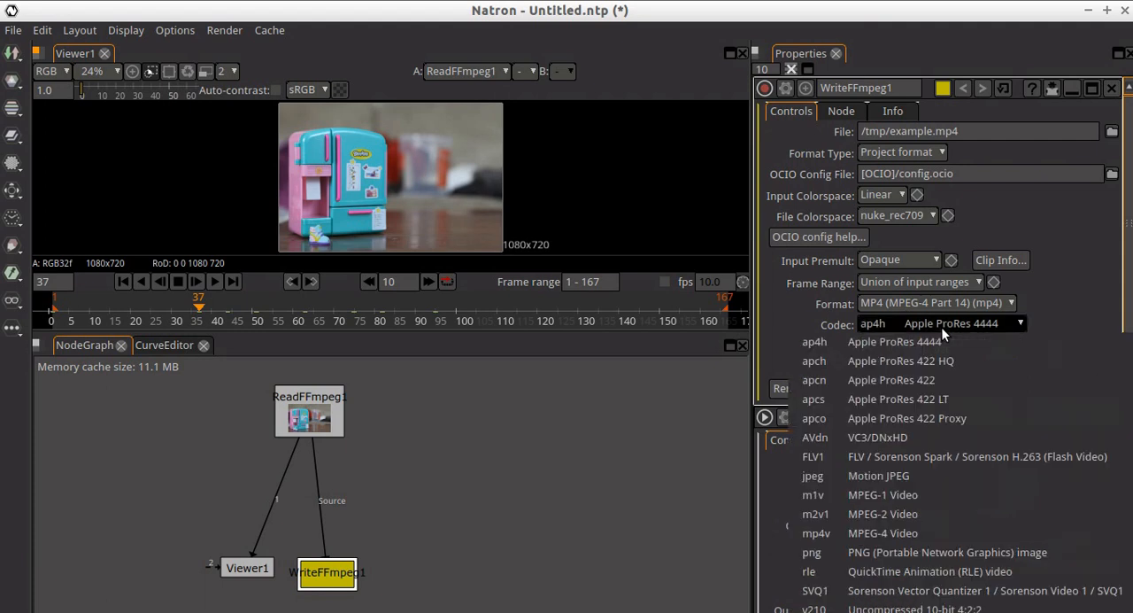
click(912, 526)
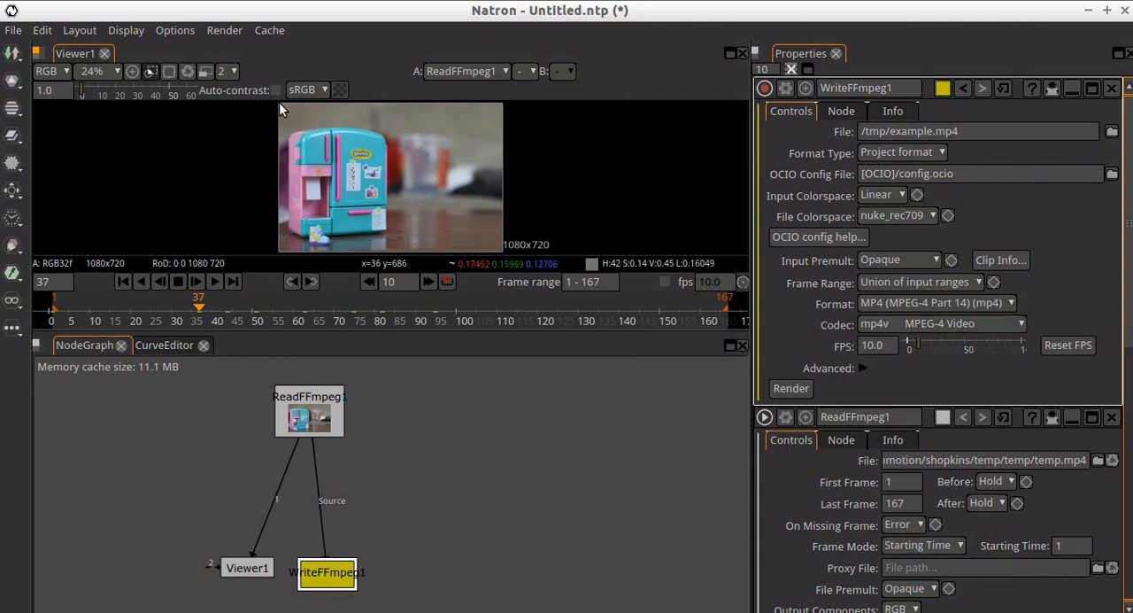
- Start rendering the selected writer node and cancel the render while it is in progress
click(217, 30)
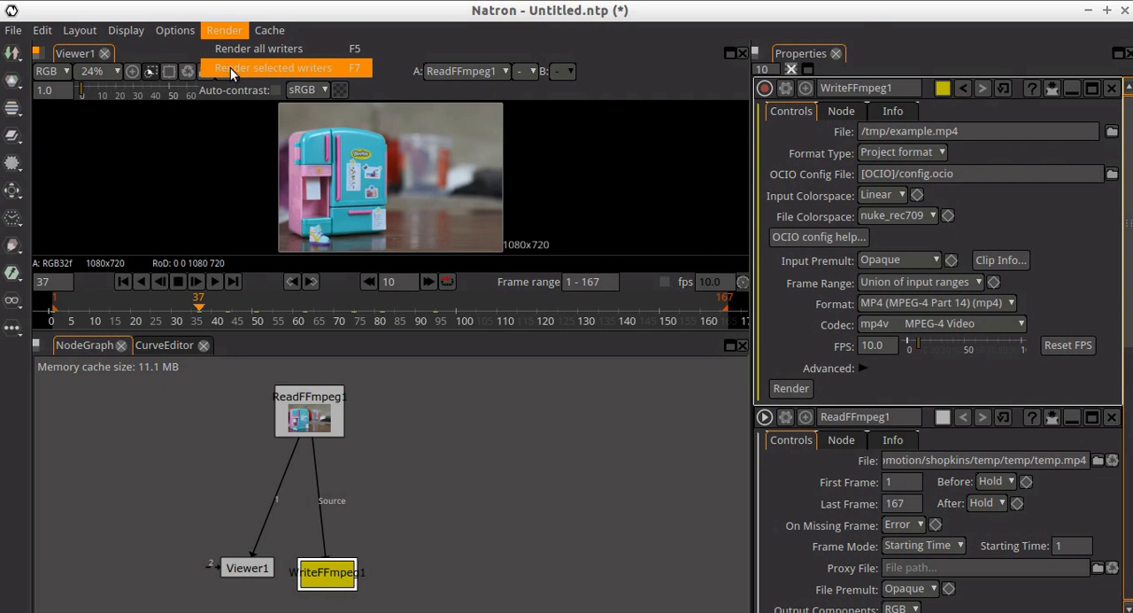
click(230, 67)
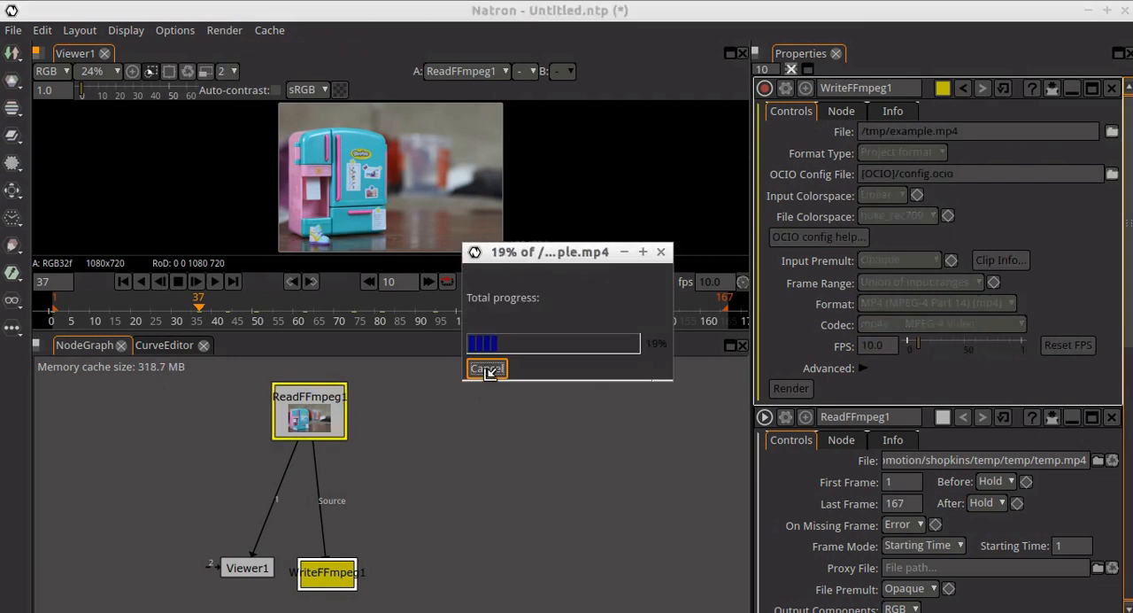
click(486, 369)
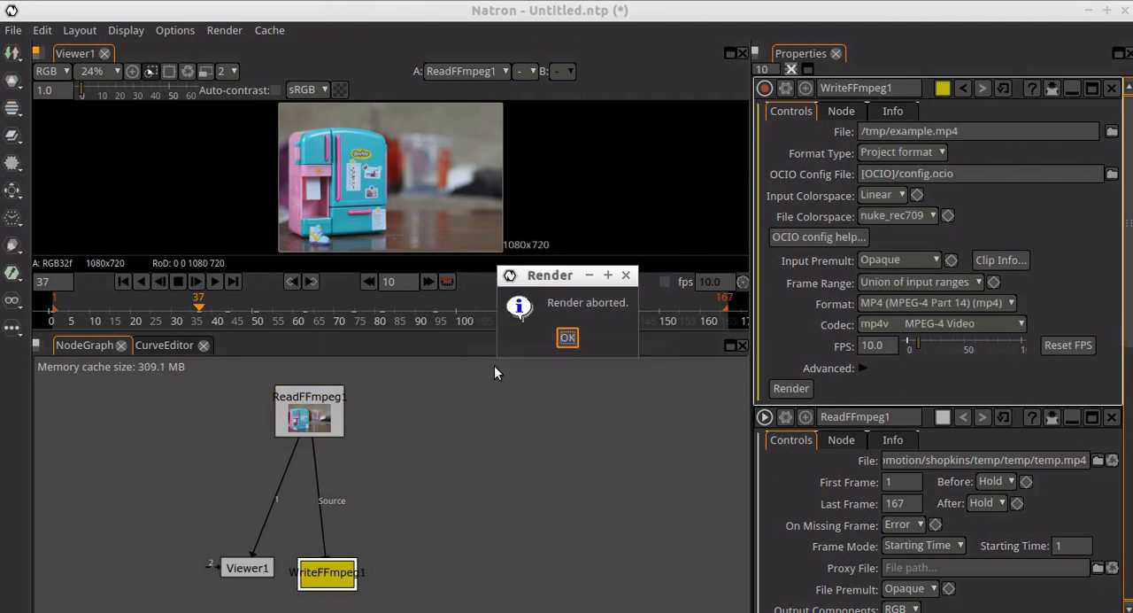
- Dismiss the render message and insert a Saturation node into the connection between the reader and the writer
click(568, 338)
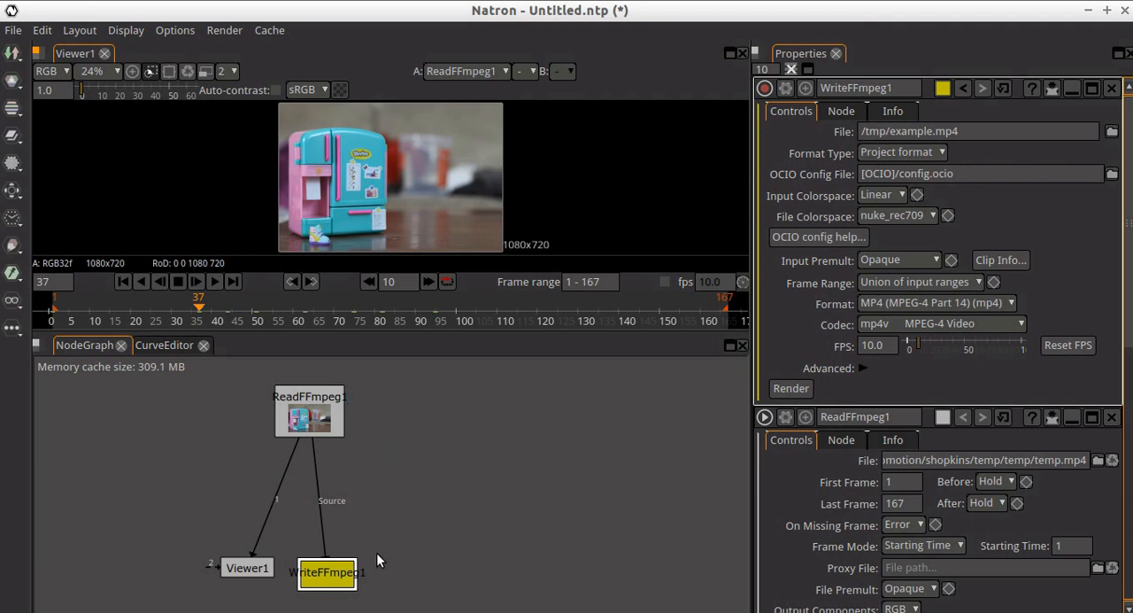
right_click(451, 430)
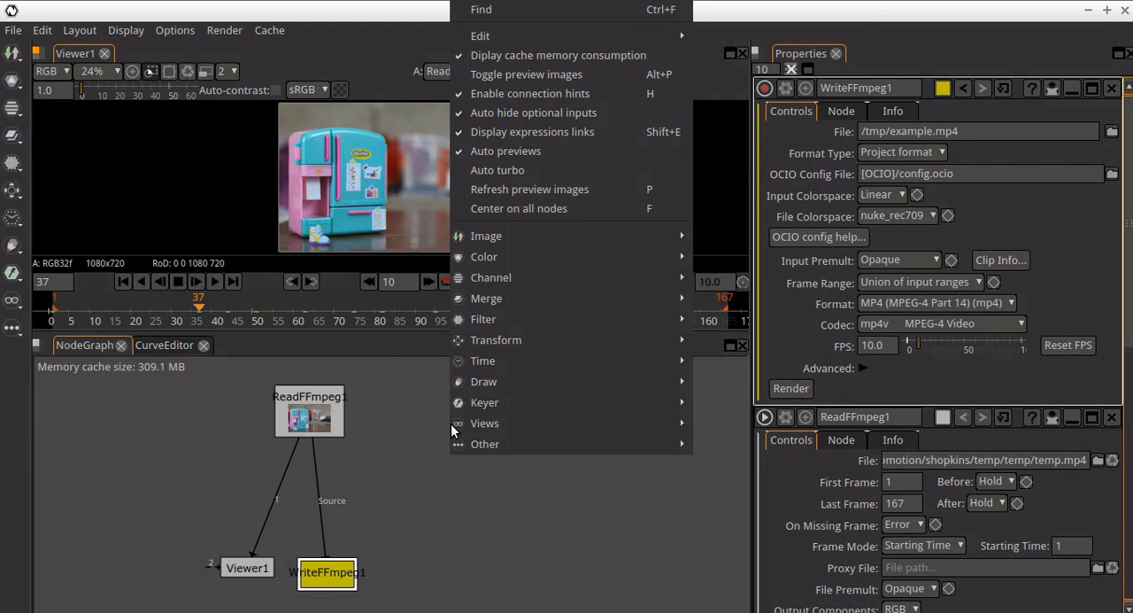
mouse_move(501, 284)
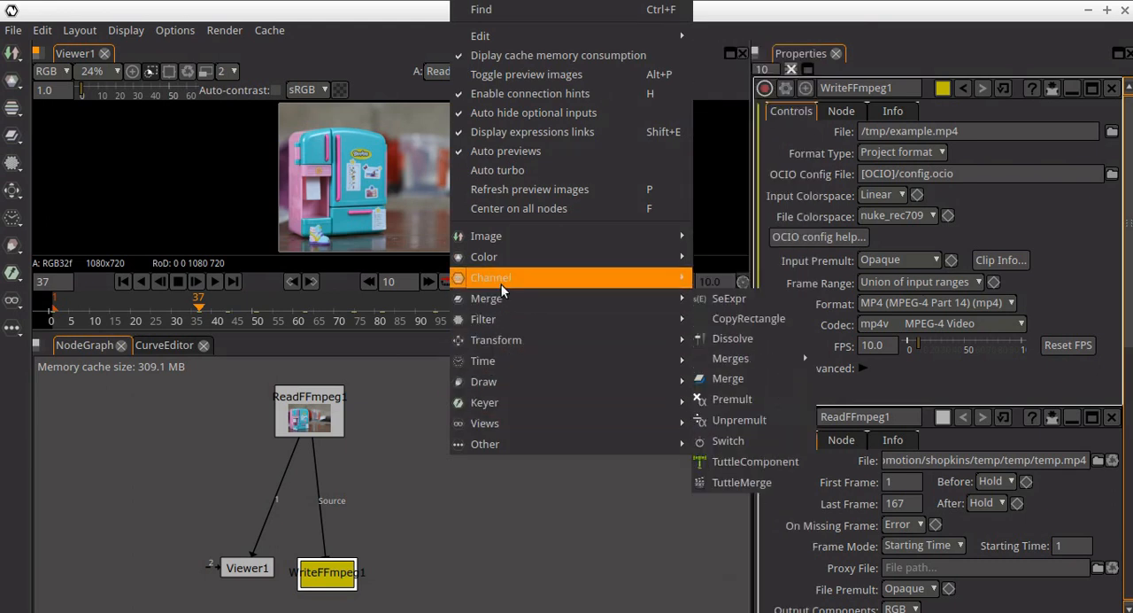
mouse_move(502, 259)
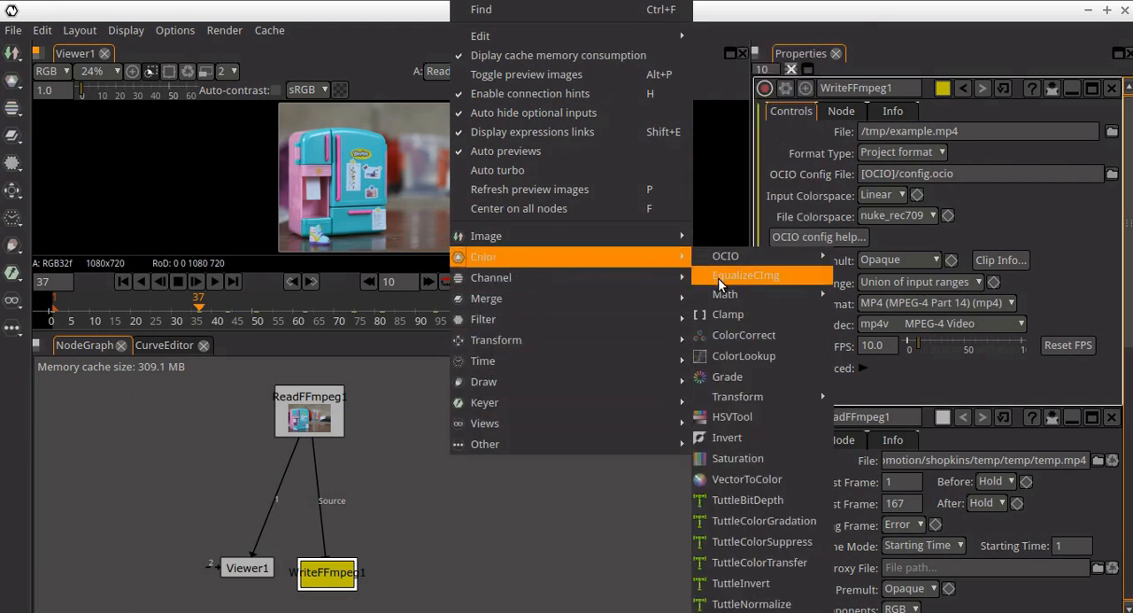
click(750, 452)
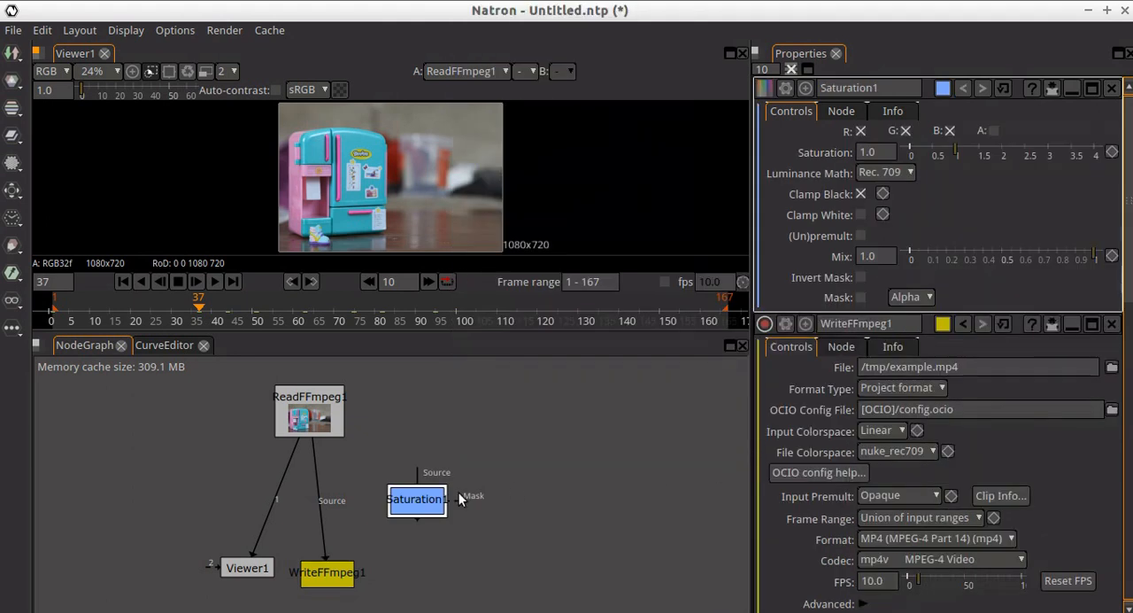
drag(416, 498, 505, 453)
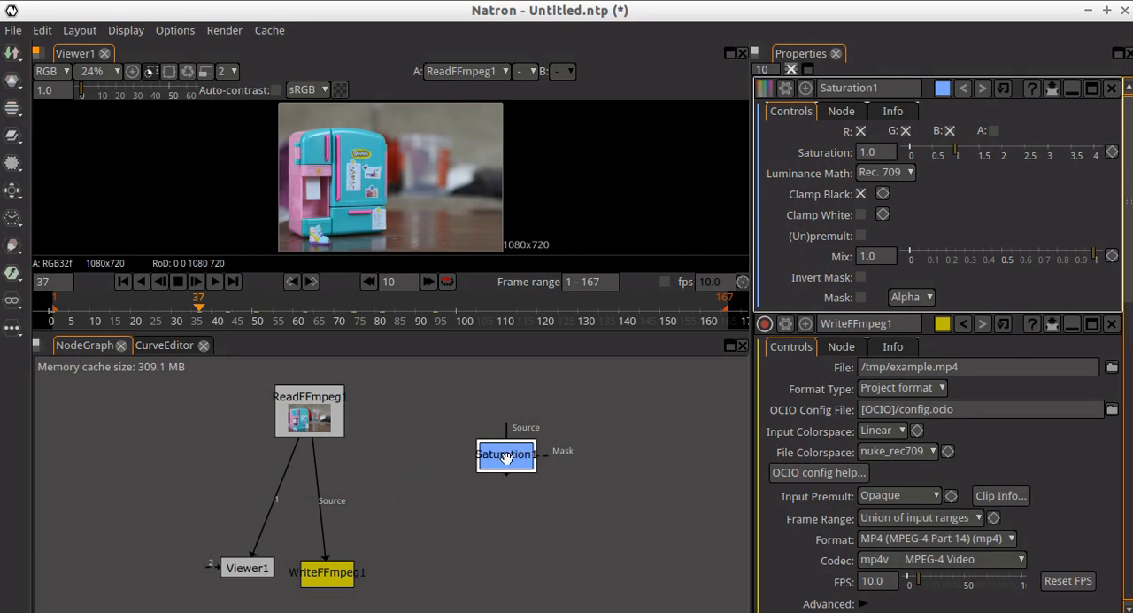
drag(506, 457, 327, 497)
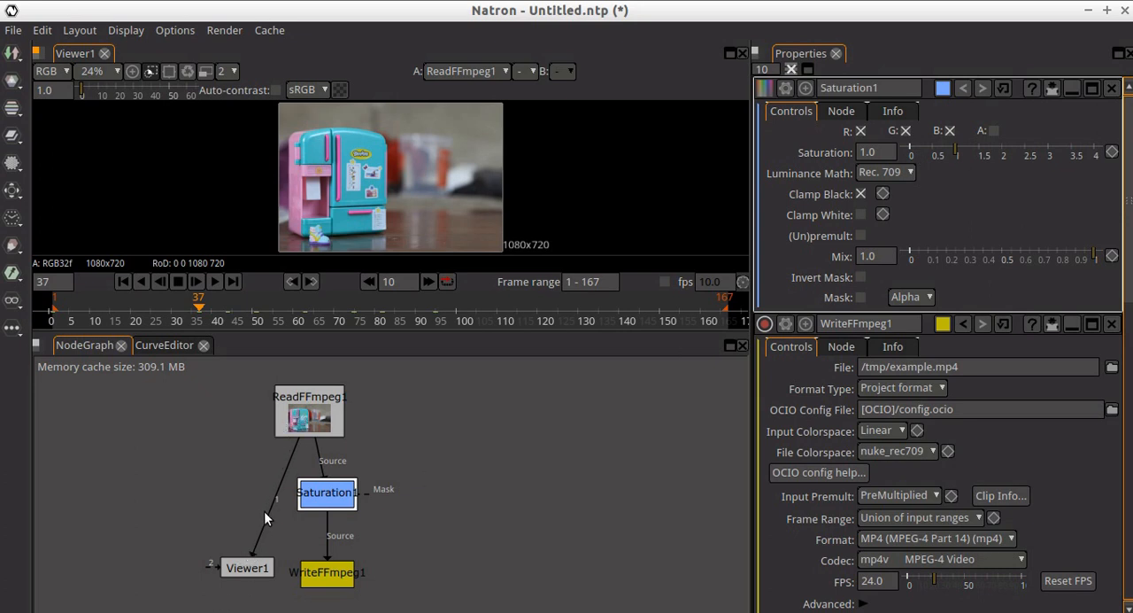
- Connect the viewer's input to the Saturation node and reduce the saturation to 0.25
drag(268, 512, 315, 506)
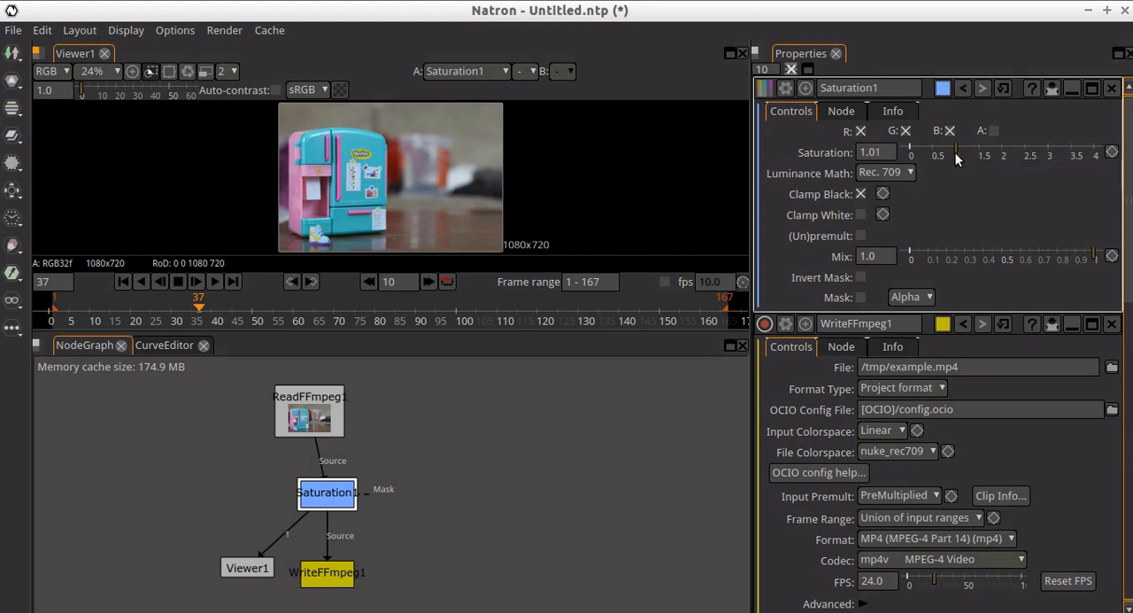
drag(955, 152, 920, 146)
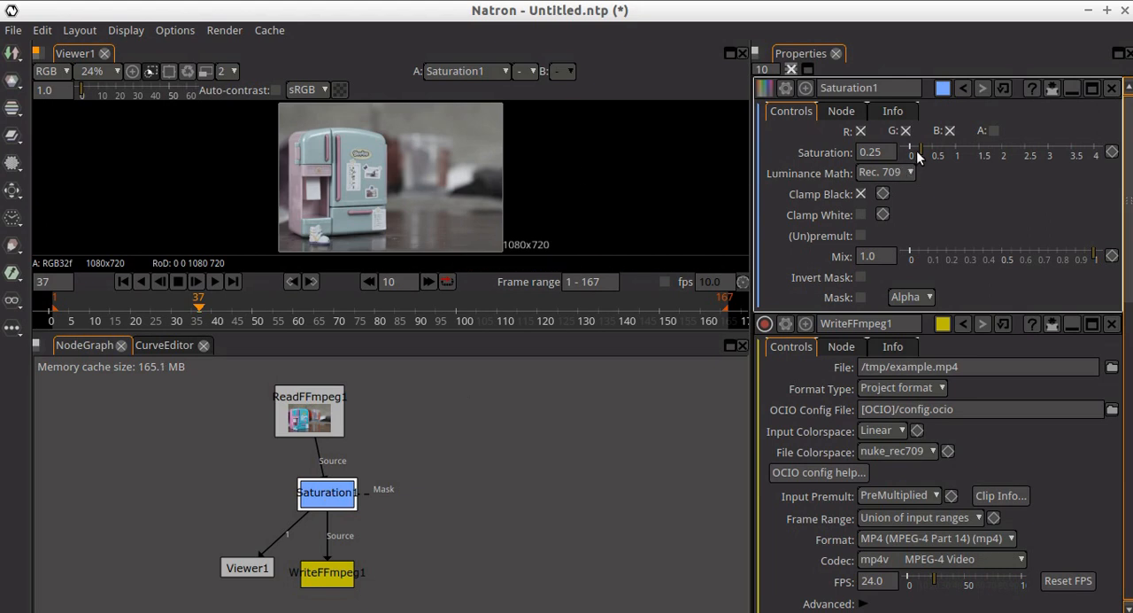
drag(919, 152, 920, 152)
- Line up the reader and Saturation nodes vertically above the writer, and set the saturation to 0.0
drag(309, 421, 322, 402)
drag(314, 494, 314, 467)
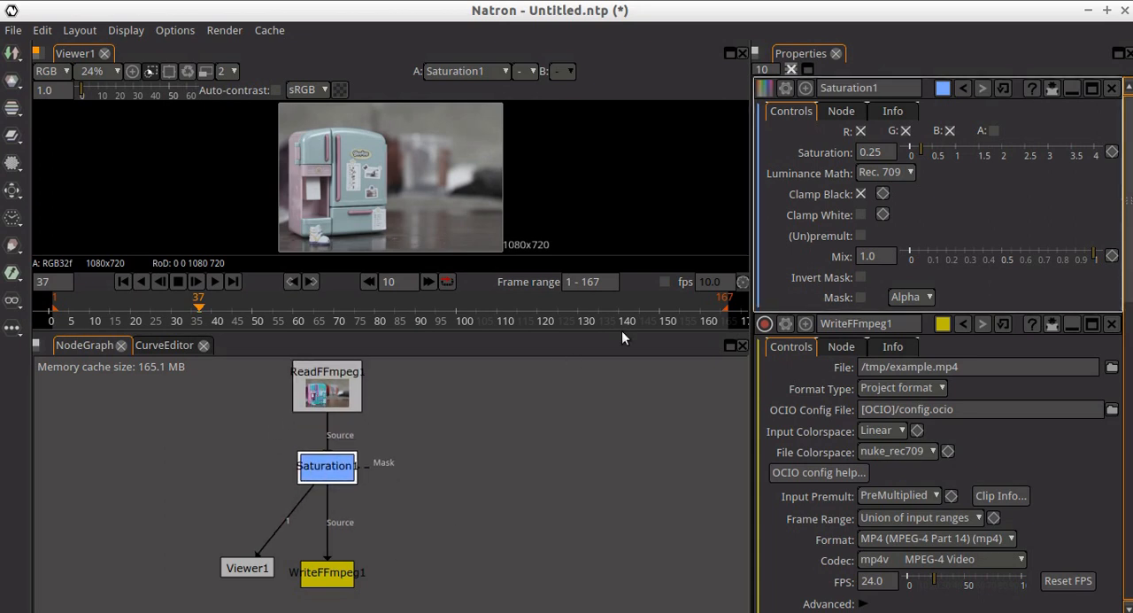
drag(922, 149, 910, 151)
click(448, 450)
- Add a Crop node from the Transform group and insert it into the connection between the Saturation node and the writer
right_click(482, 444)
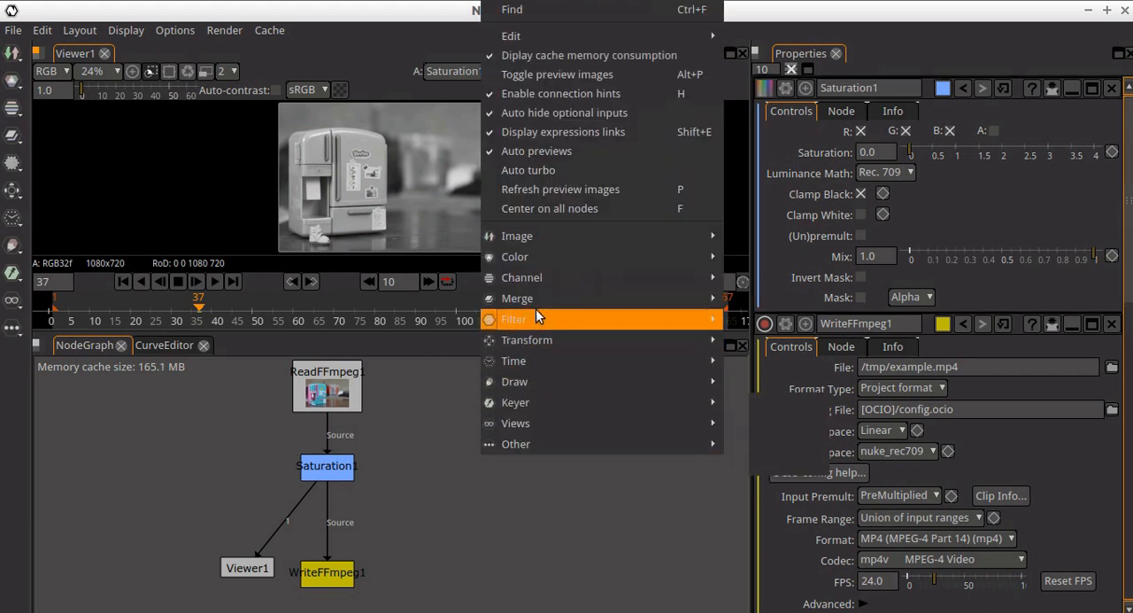
mouse_move(537, 285)
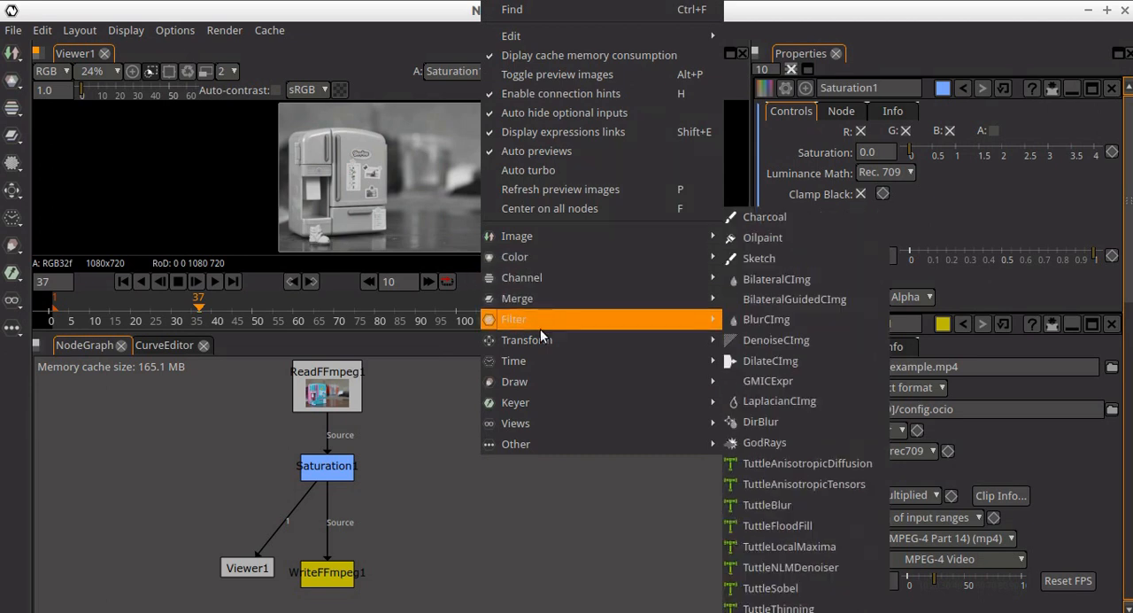
mouse_move(540, 340)
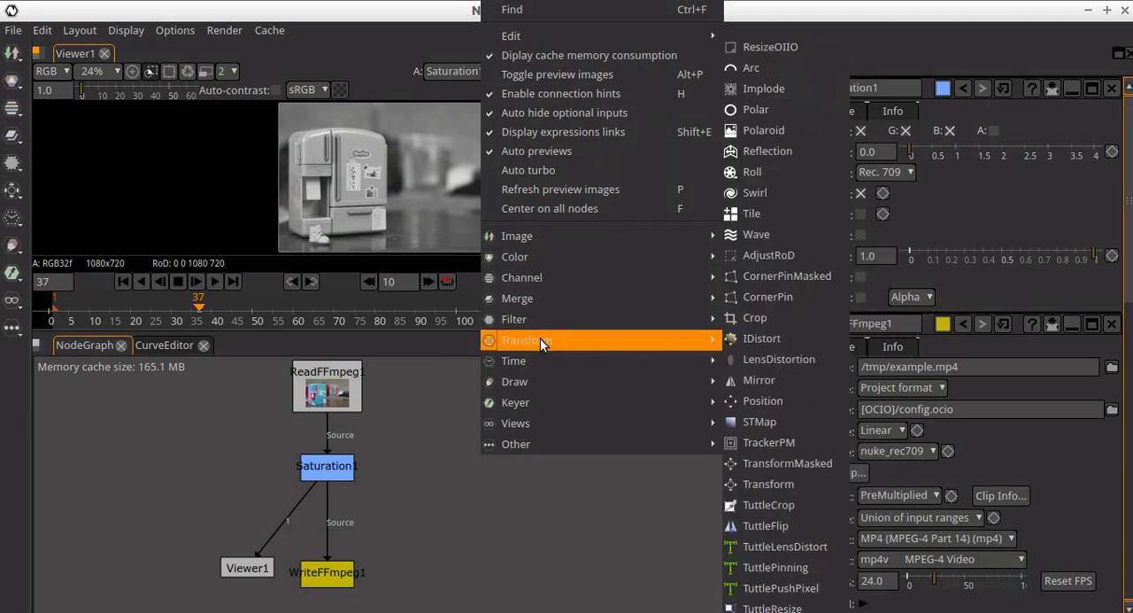
click(766, 319)
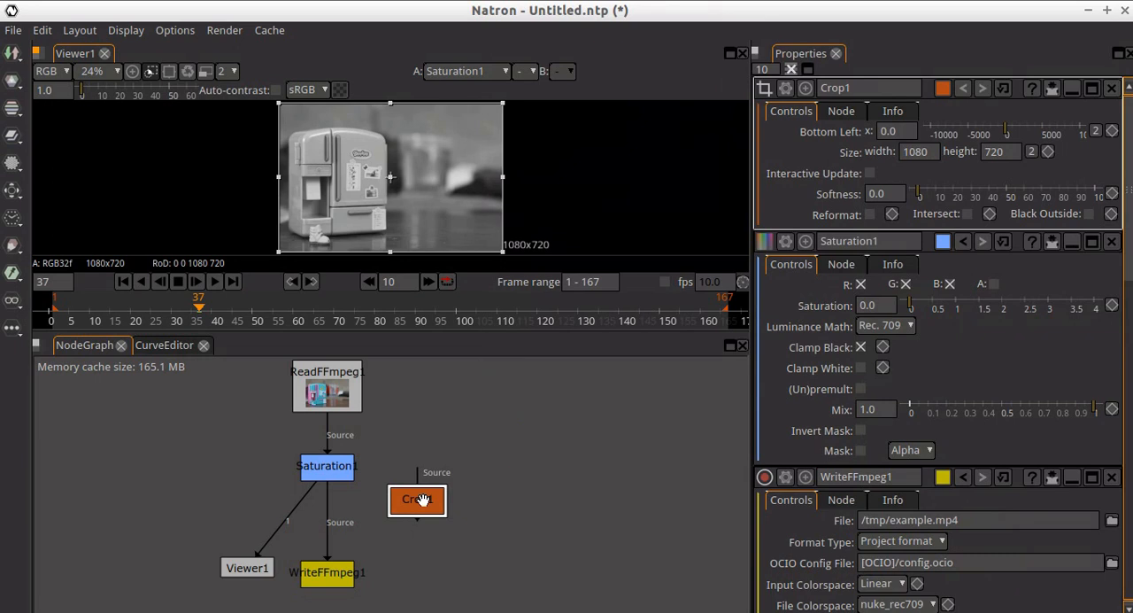
drag(423, 500, 362, 521)
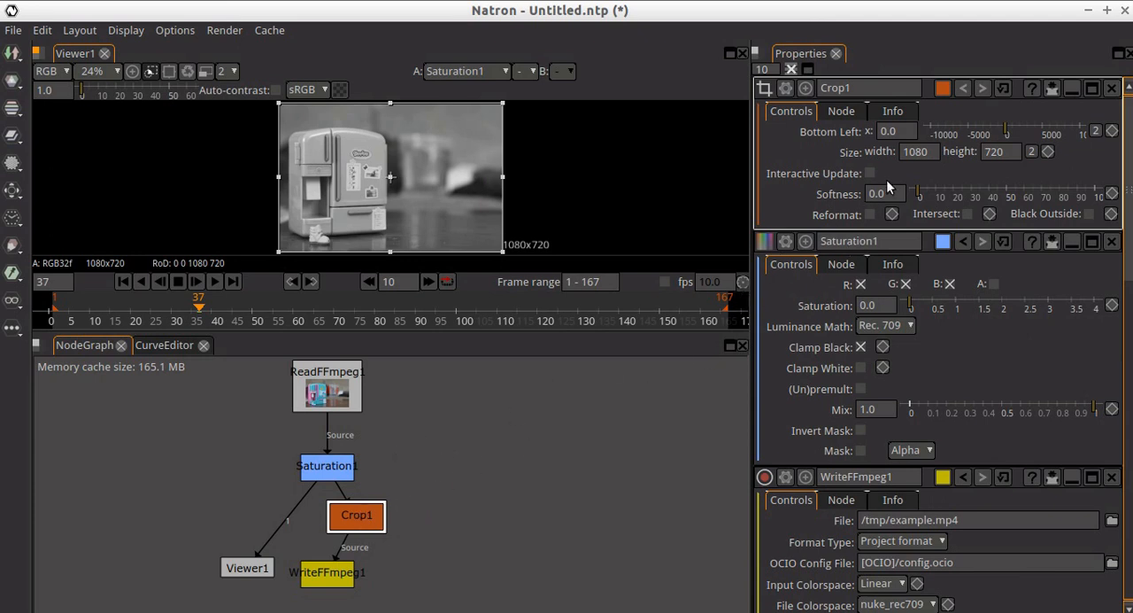
- Set the crop height to 460 and its bottom-left y to 130, and connect the viewer to the Crop node
click(1094, 131)
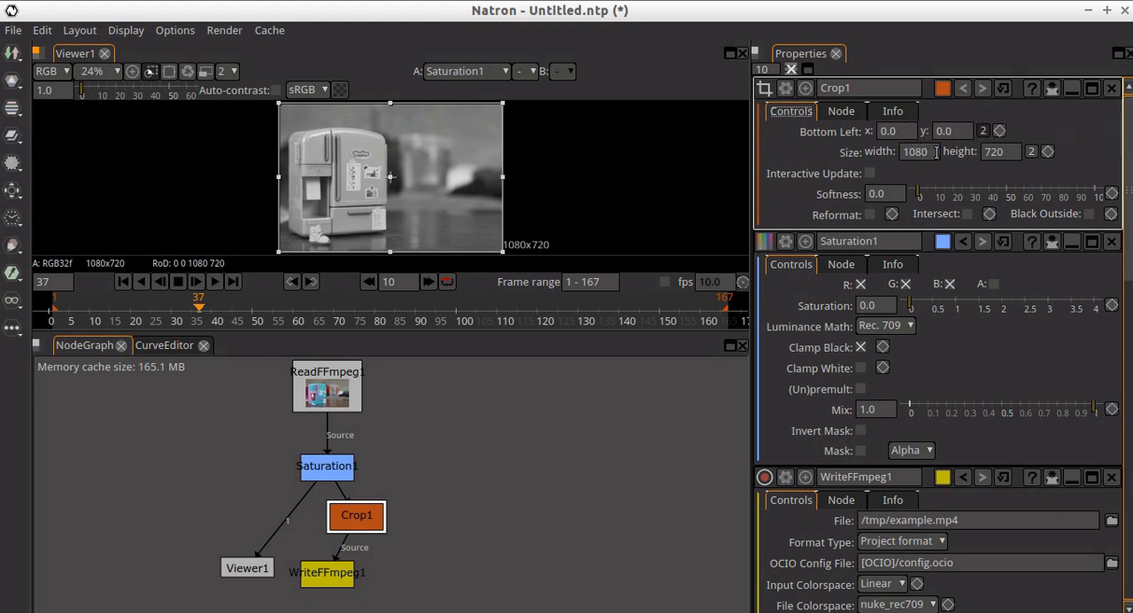
click(1011, 151)
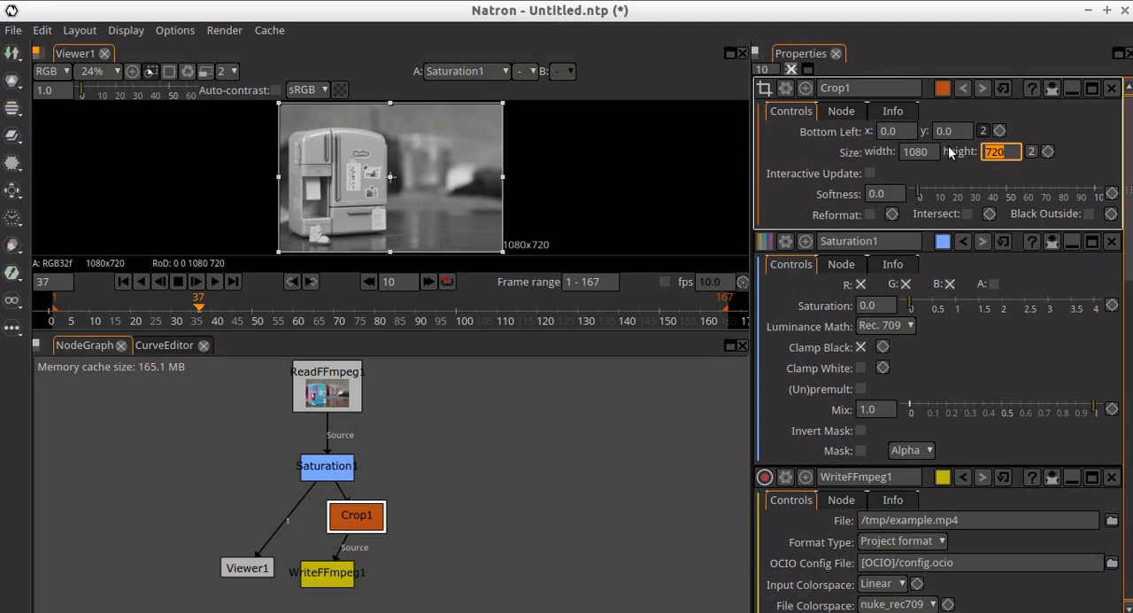
text(460)
key(Return)
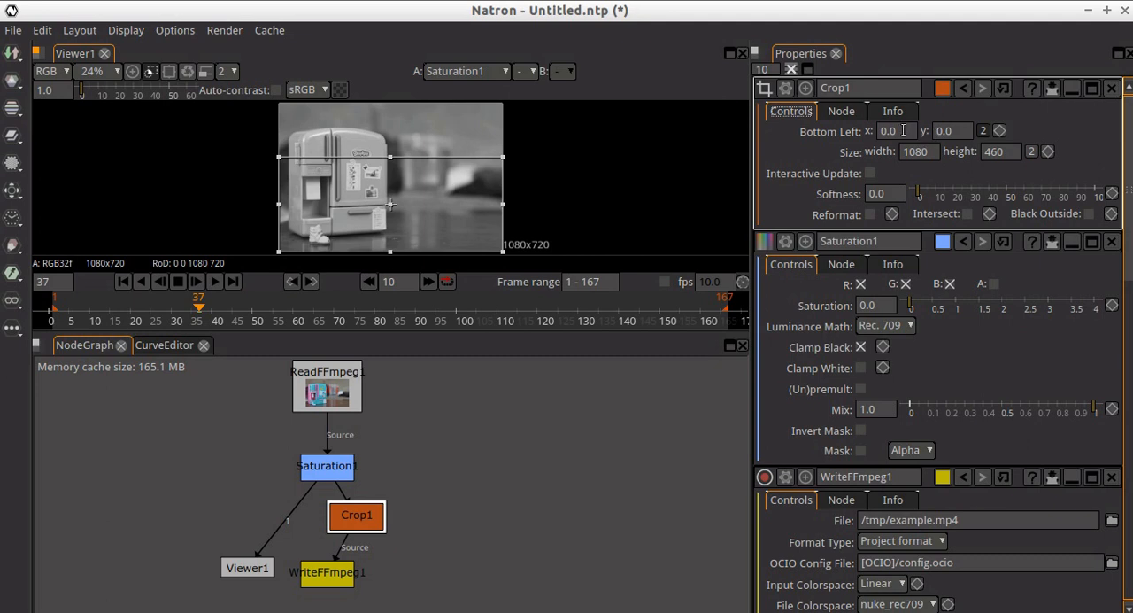
click(950, 131)
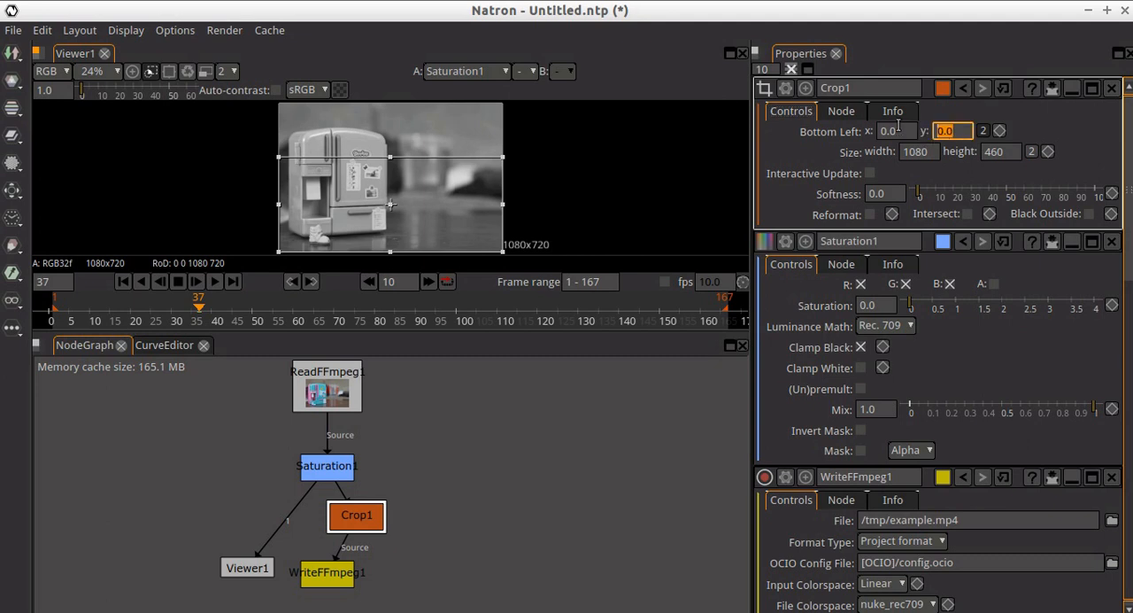
text(130)
key(Return)
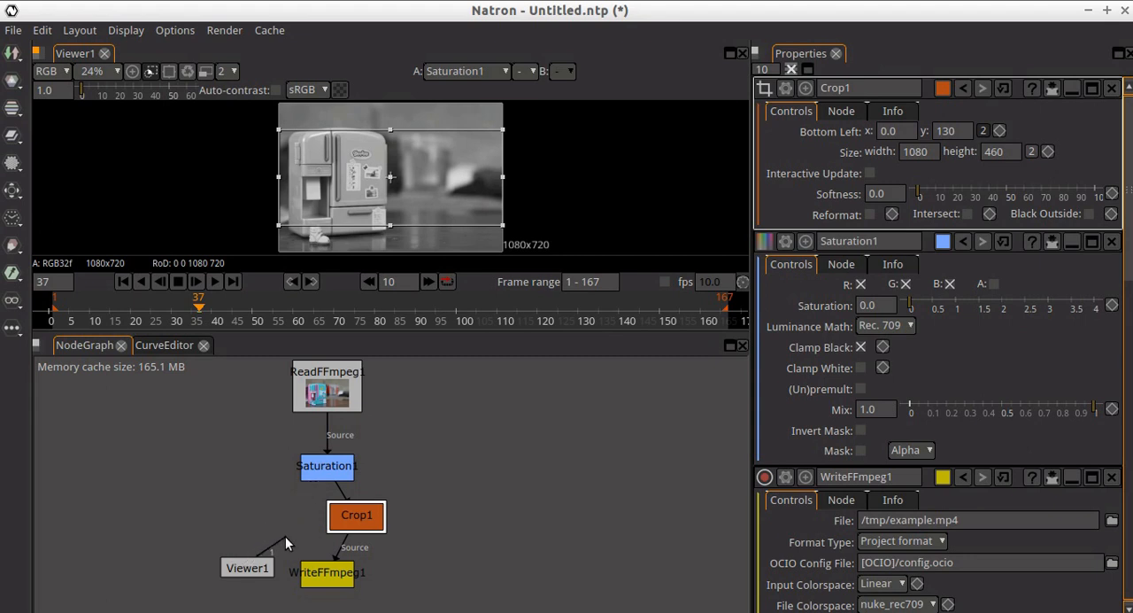
drag(314, 527, 335, 524)
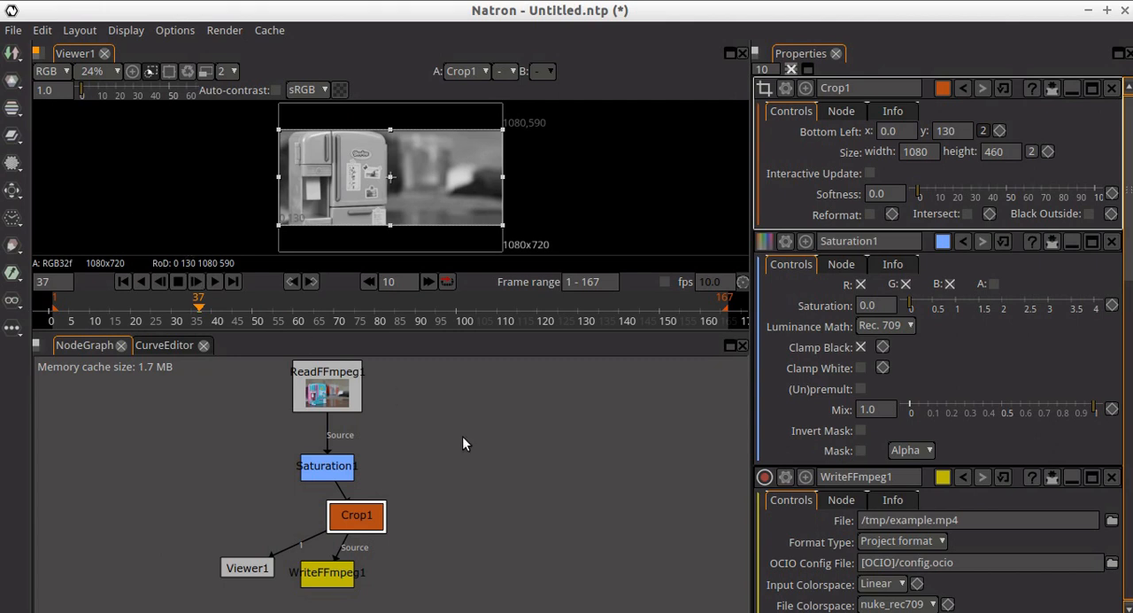
- Add a second viewer fed by the reader node, and place it to the left of the Saturation node
right_click(424, 424)
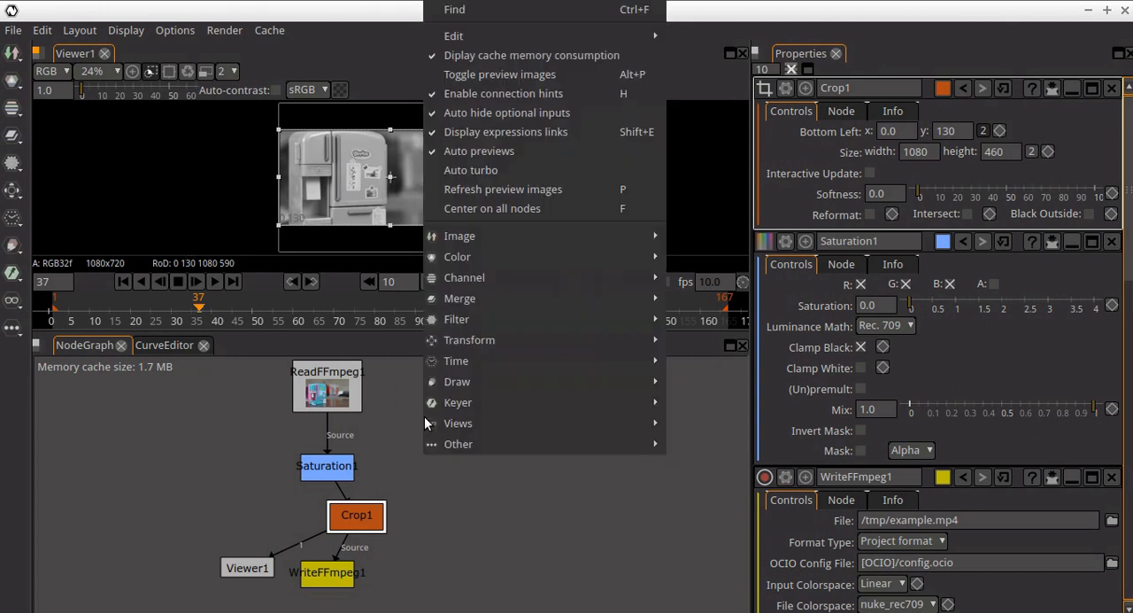
mouse_move(508, 237)
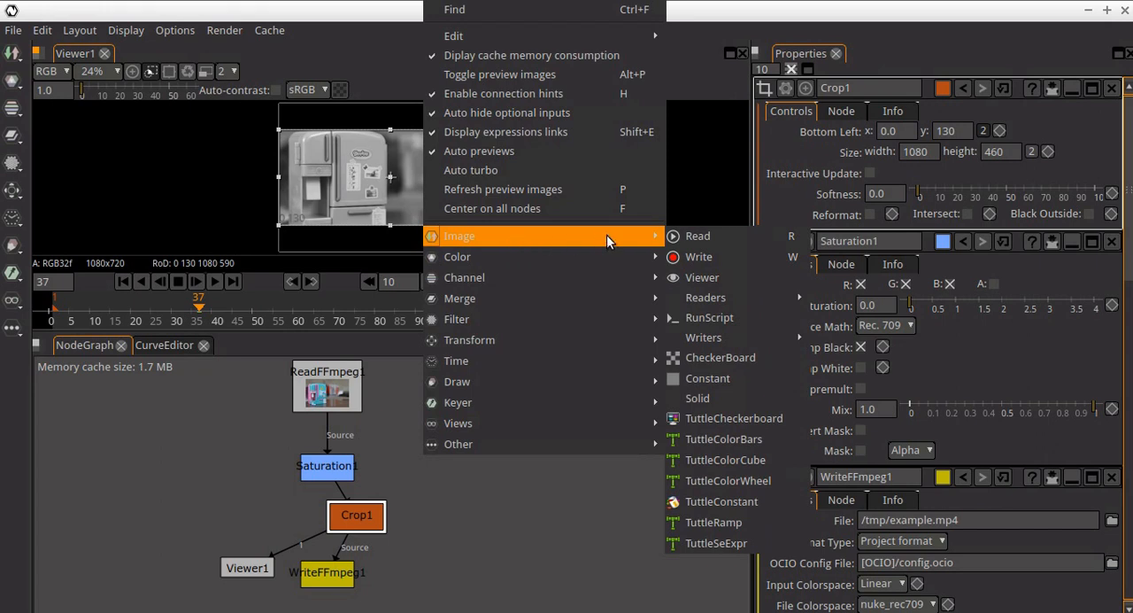
click(701, 277)
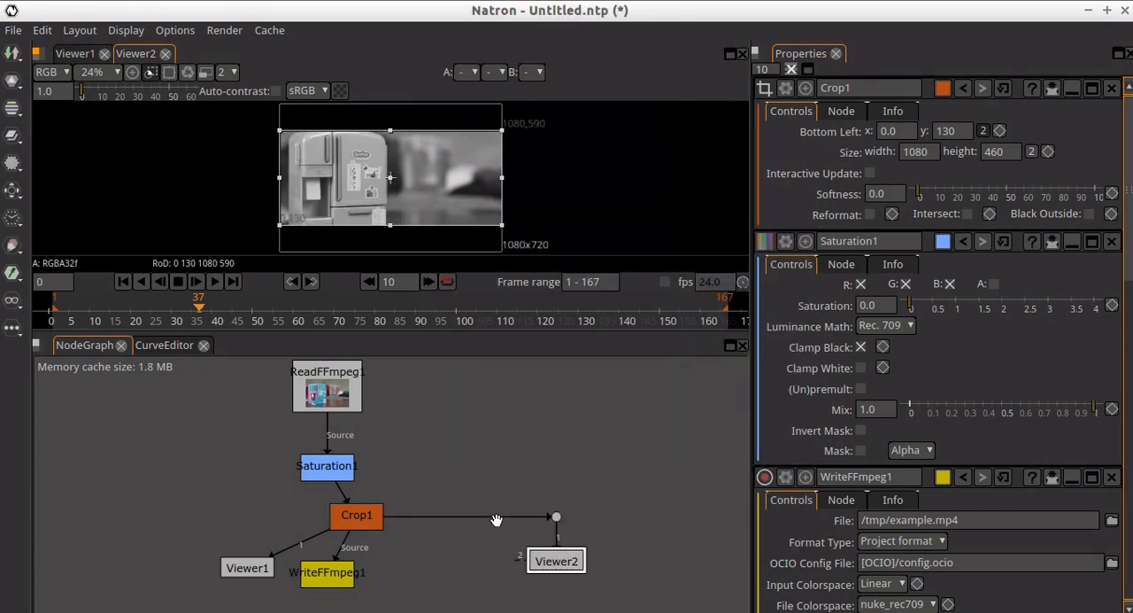
drag(495, 520, 347, 397)
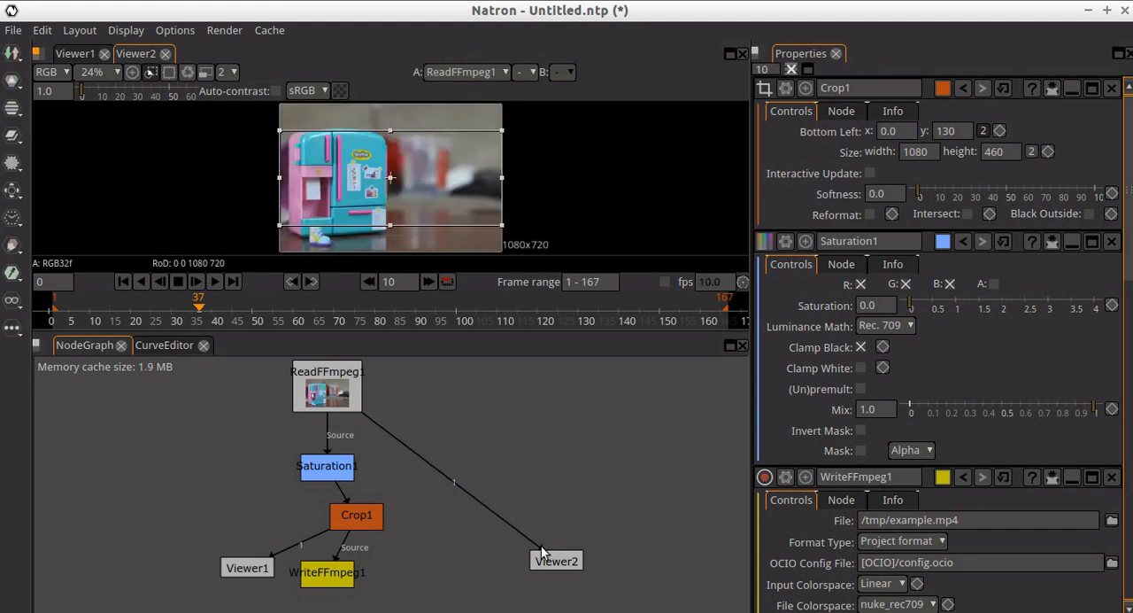
drag(555, 560, 158, 468)
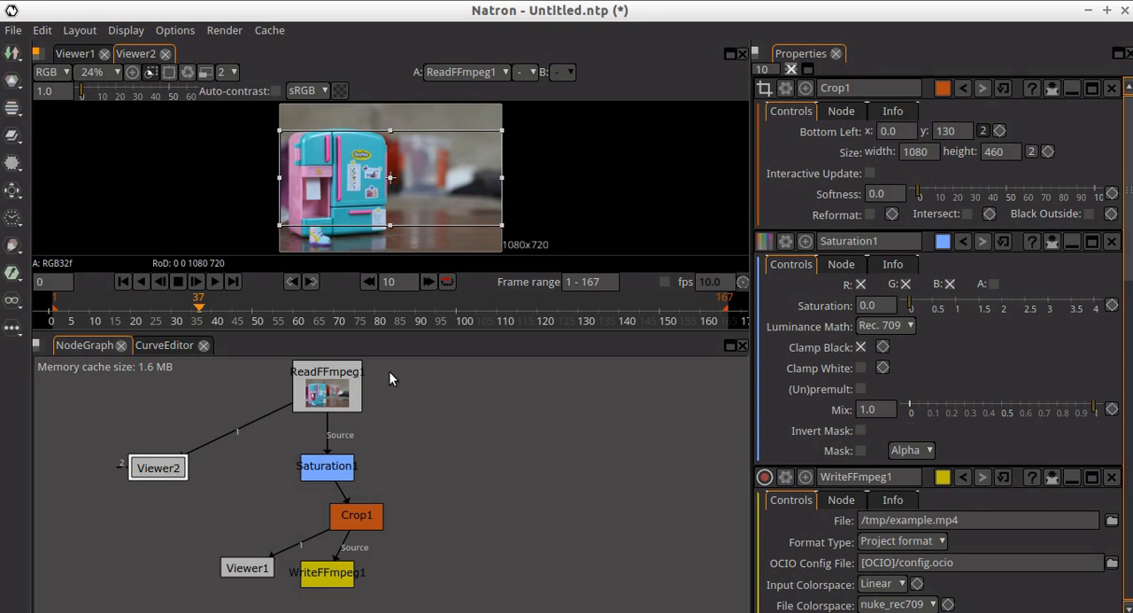
- Label the Crop node "Original" in its node settings
click(835, 112)
click(882, 181)
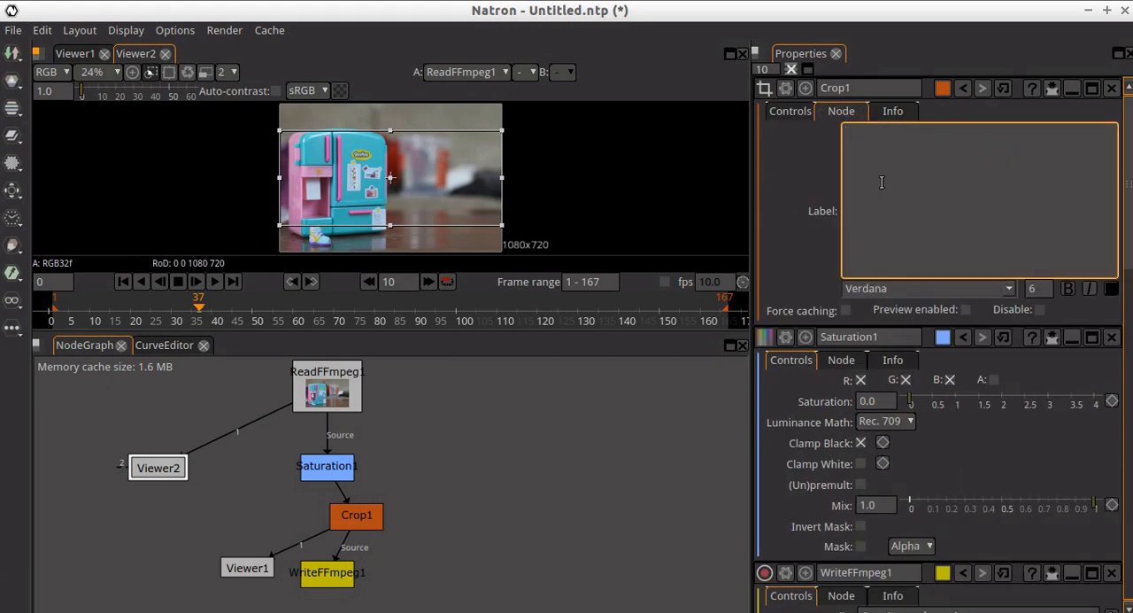
text(Original)
click(784, 116)
click(841, 111)
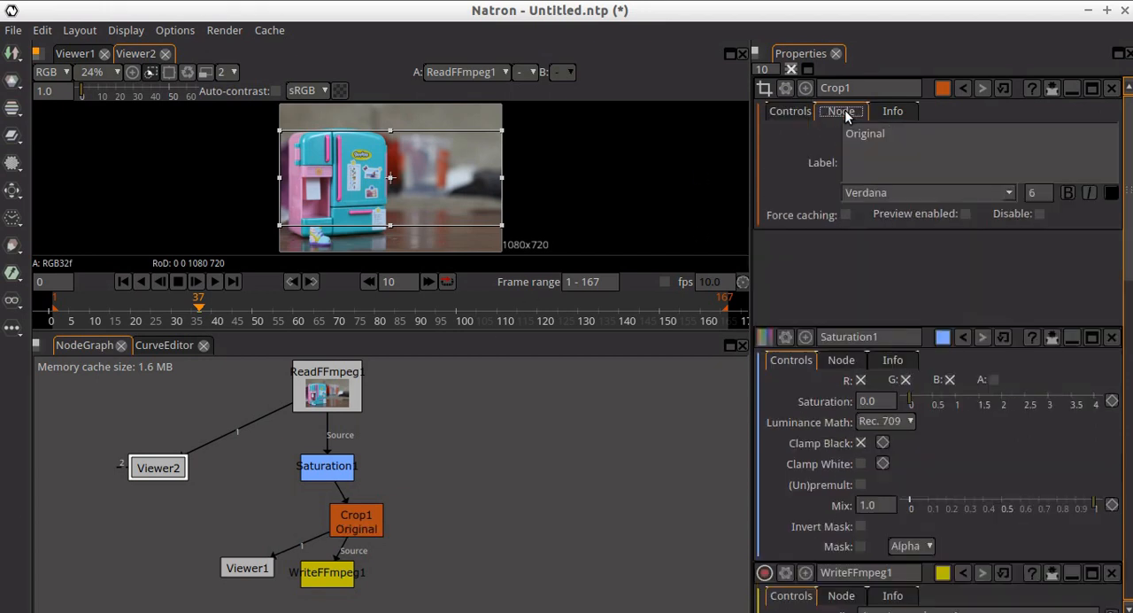
click(909, 161)
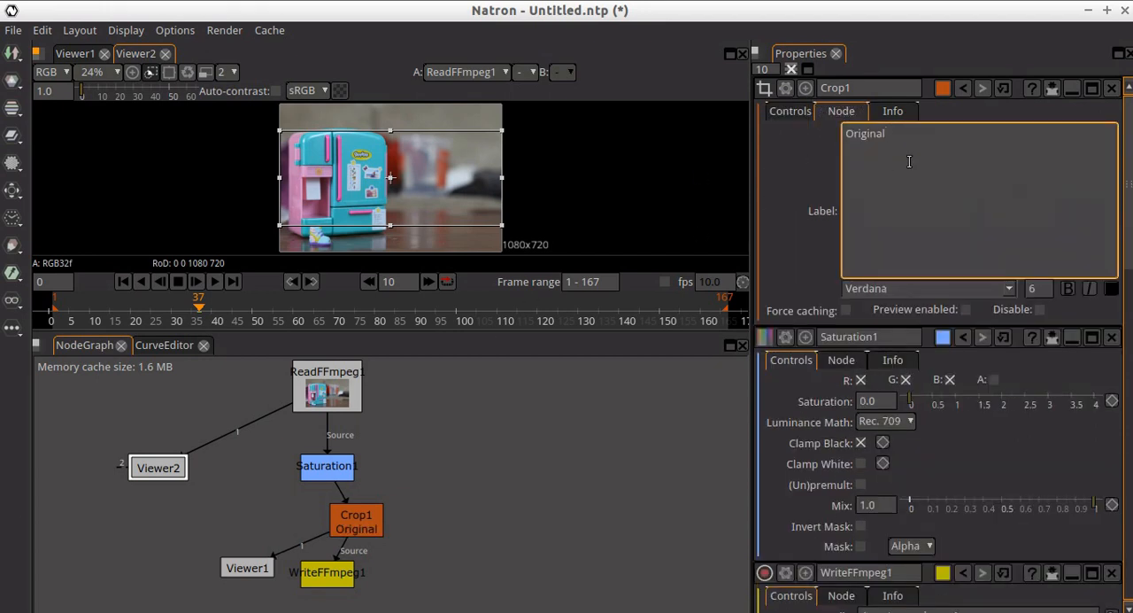
click(518, 419)
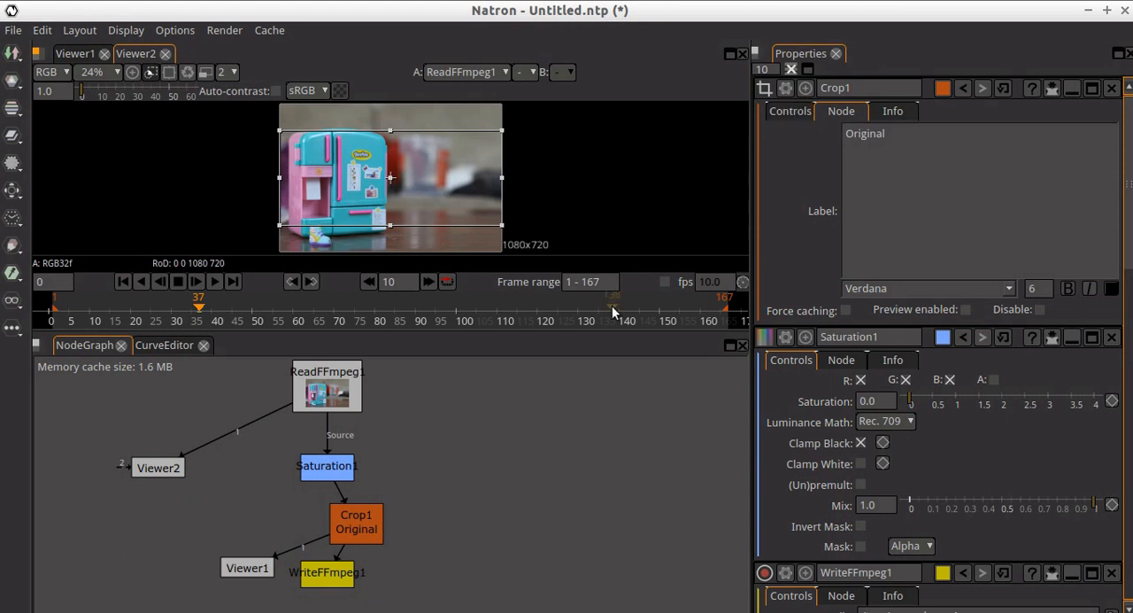
- Select the Crop node and clear its label text
click(359, 531)
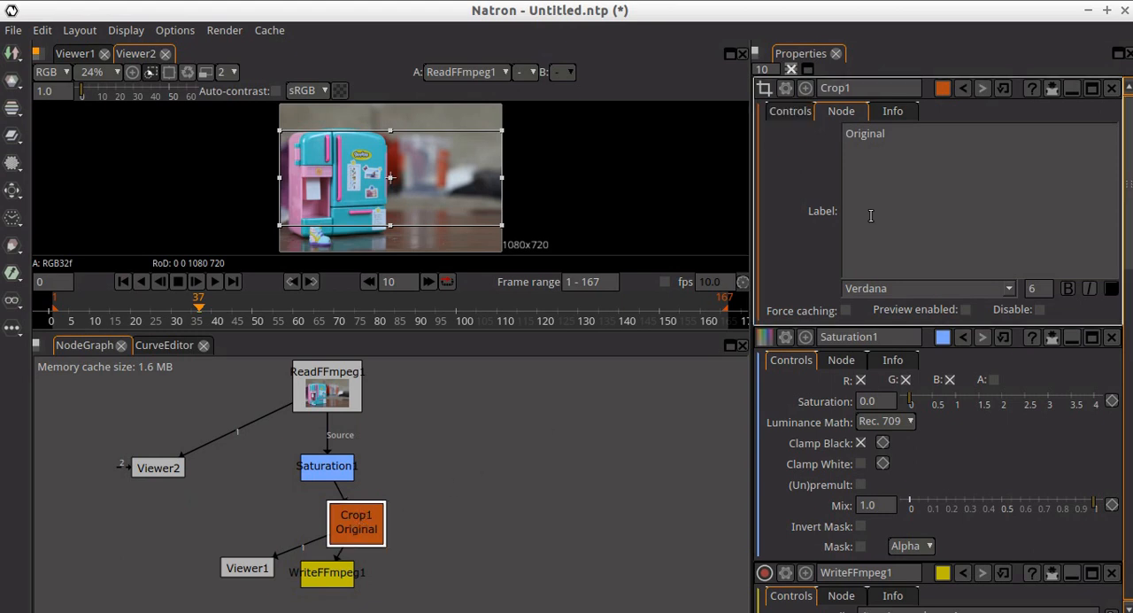
click(907, 165)
key(BackSpace)
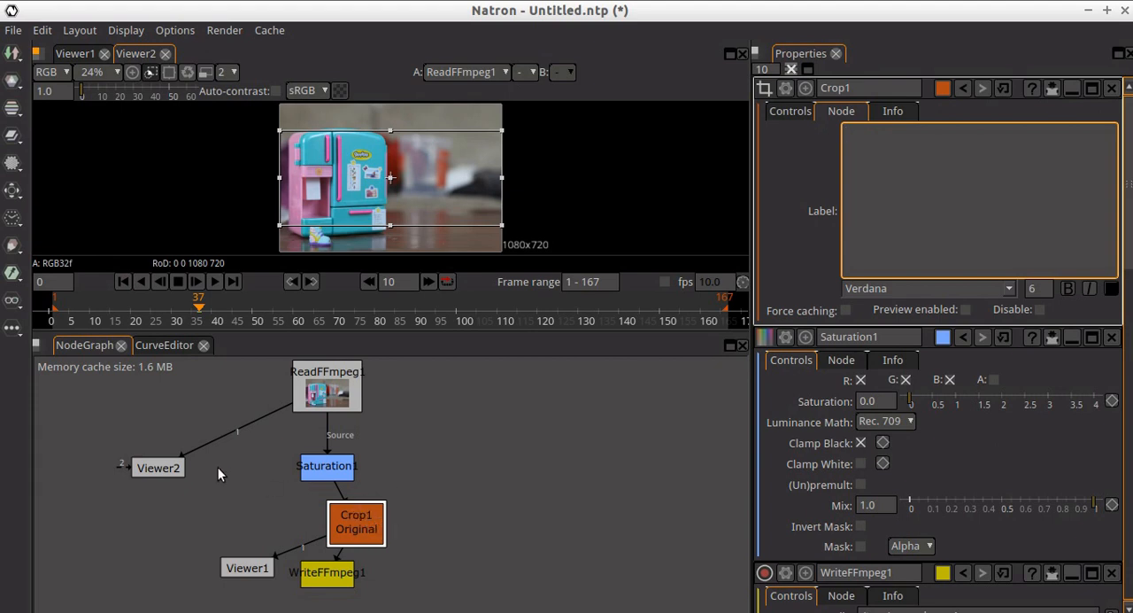
- Select the second viewer, enter "Original" as the Crop node's label again, and return to the crop controls
click(169, 467)
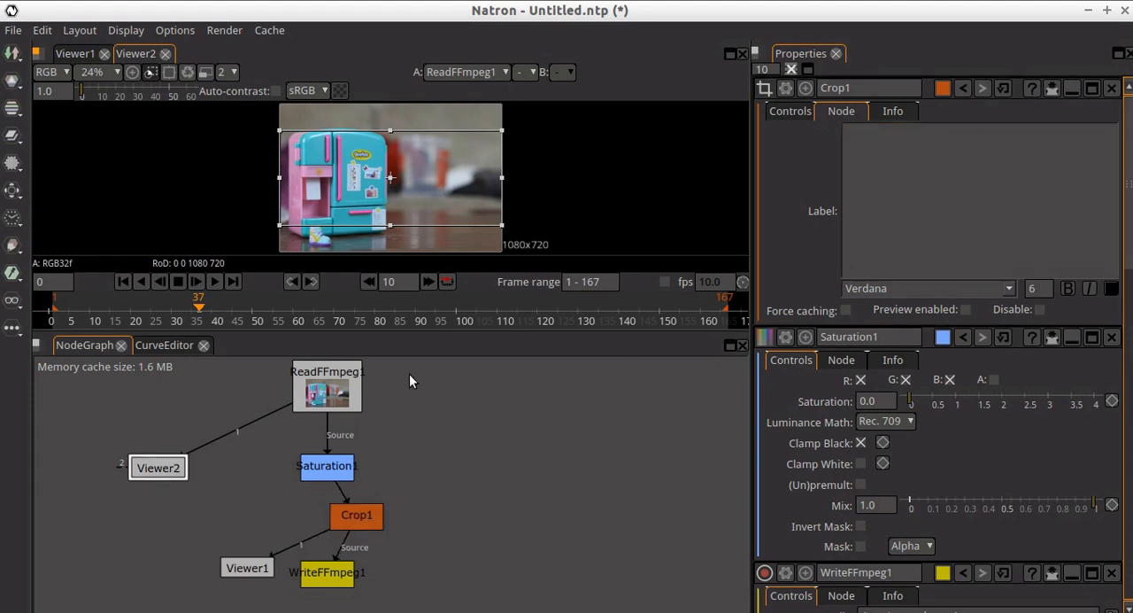
click(897, 174)
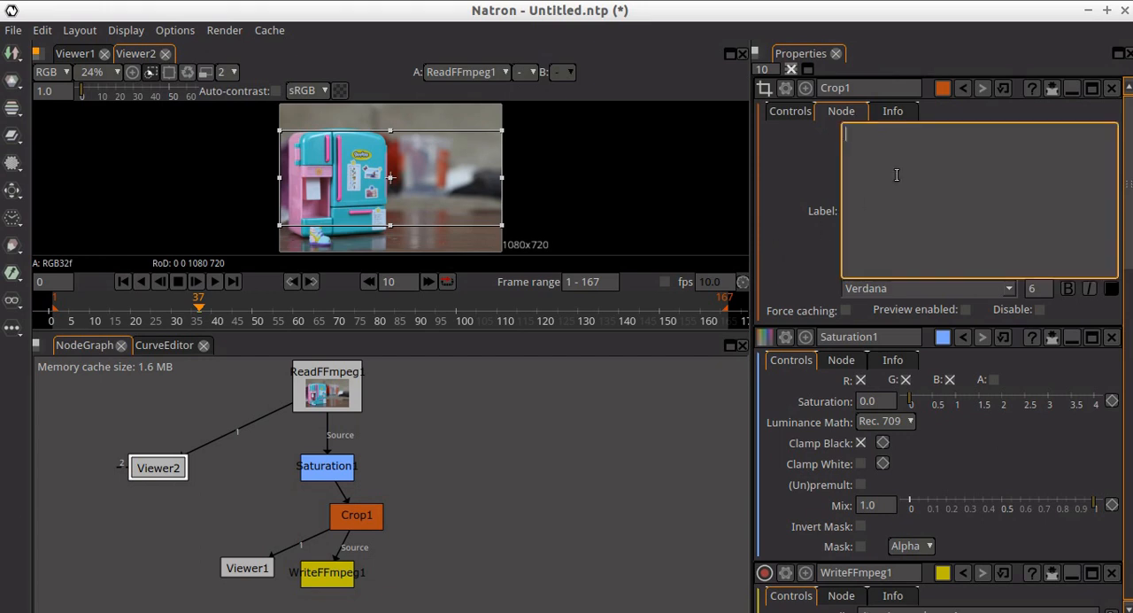
text(Original)
click(791, 111)
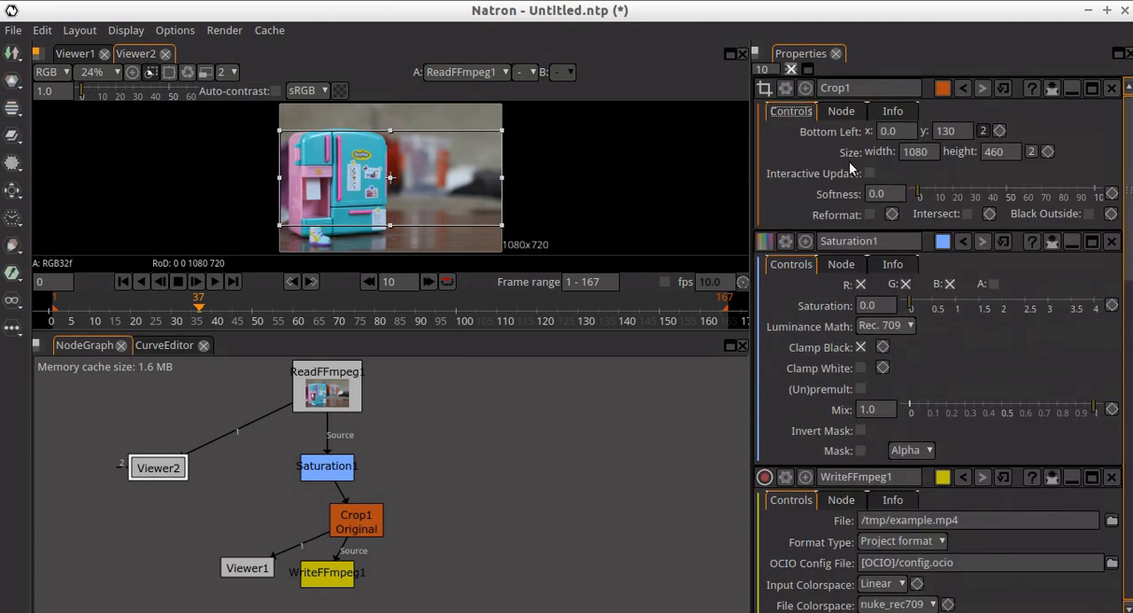
- Clear the "Original" label text from the Crop node's settings
click(342, 519)
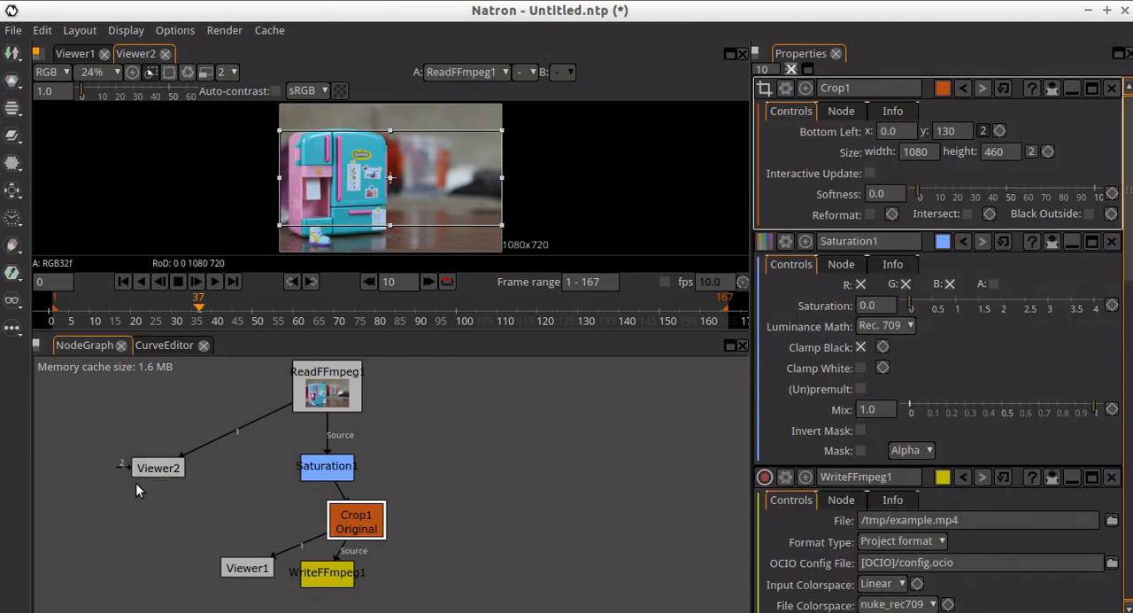
click(149, 462)
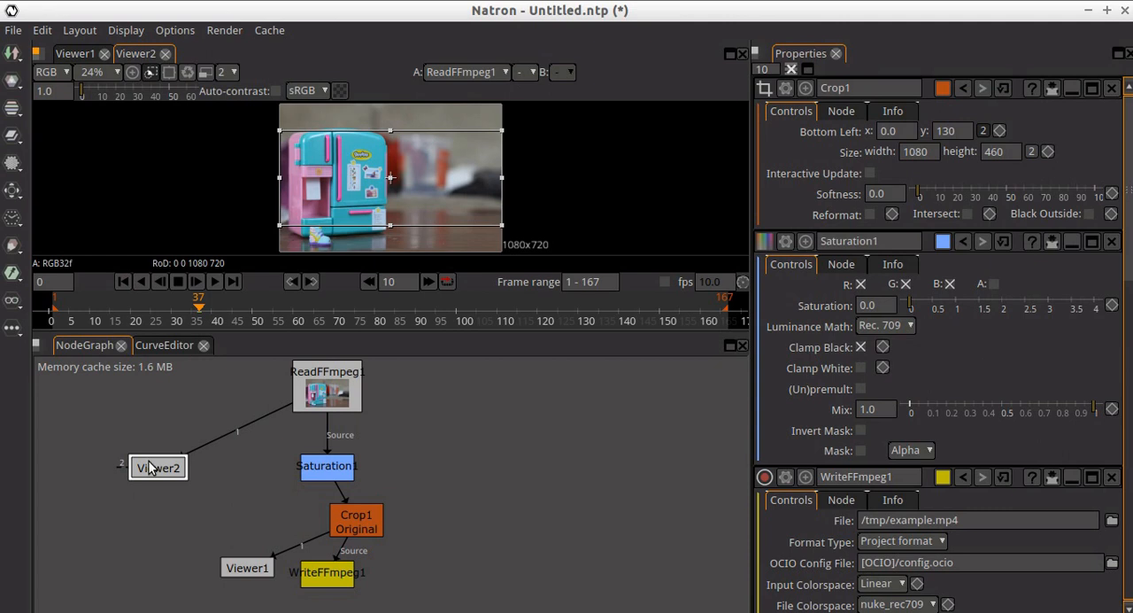
click(844, 115)
click(919, 149)
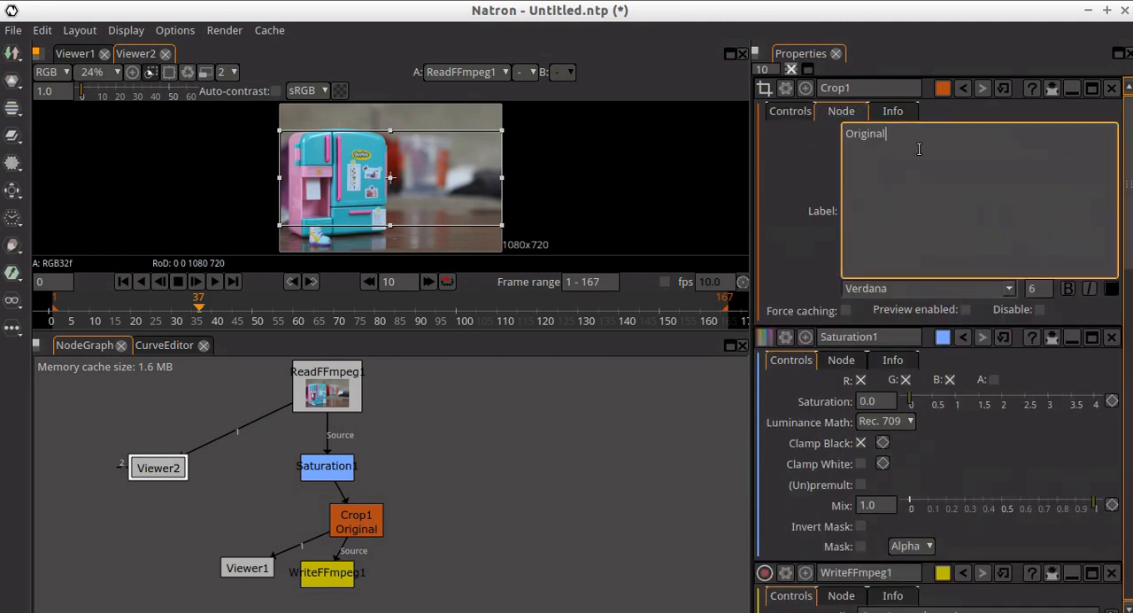
key(ctrl+a)
key(BackSpace)
click(771, 151)
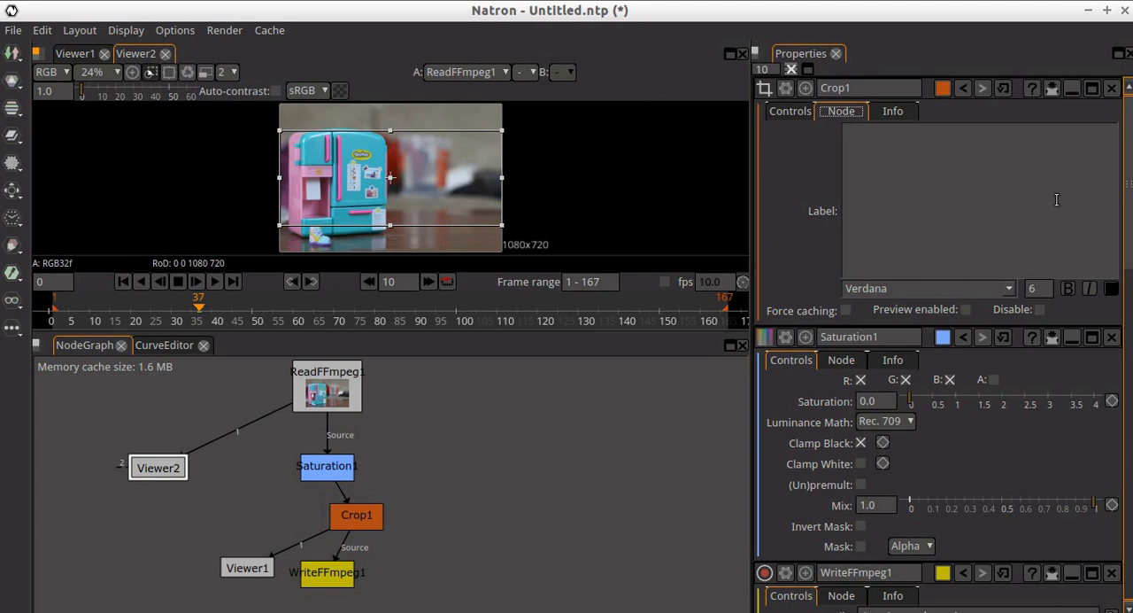
- Look through the open node properties and the second viewer's node options for a way to label that viewer
scroll(853, 299, down, 15)
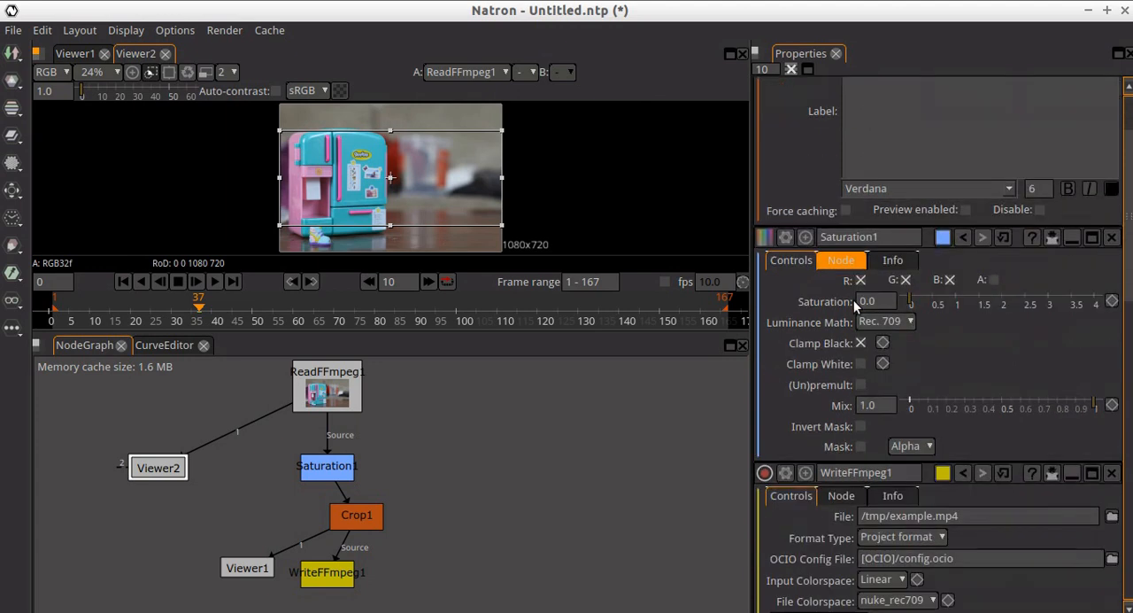
scroll(855, 301, down, 8)
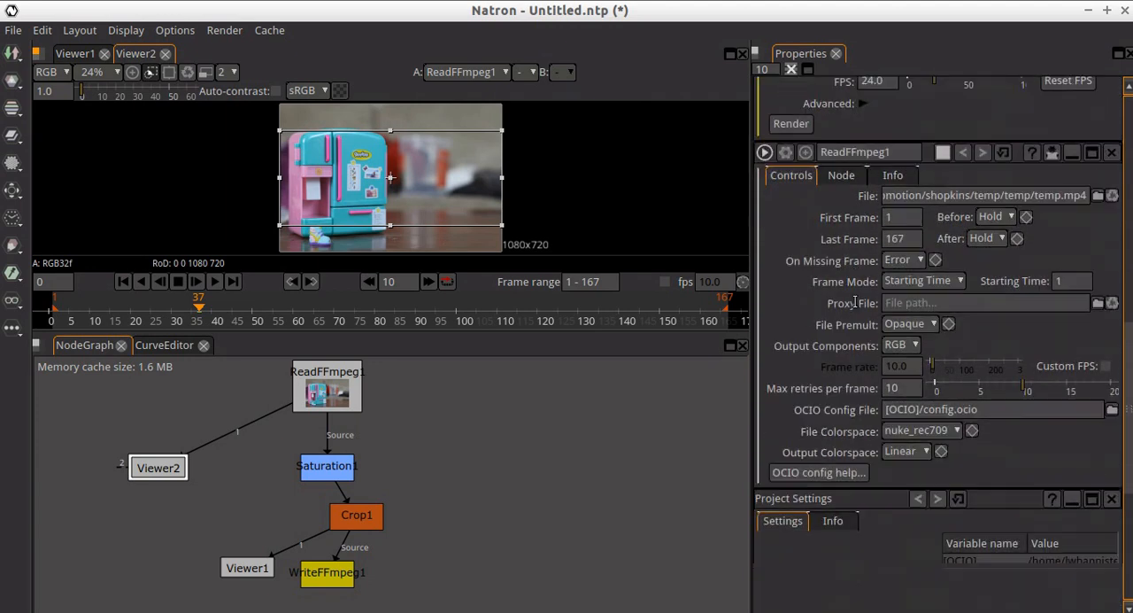
scroll(853, 299, up, 6)
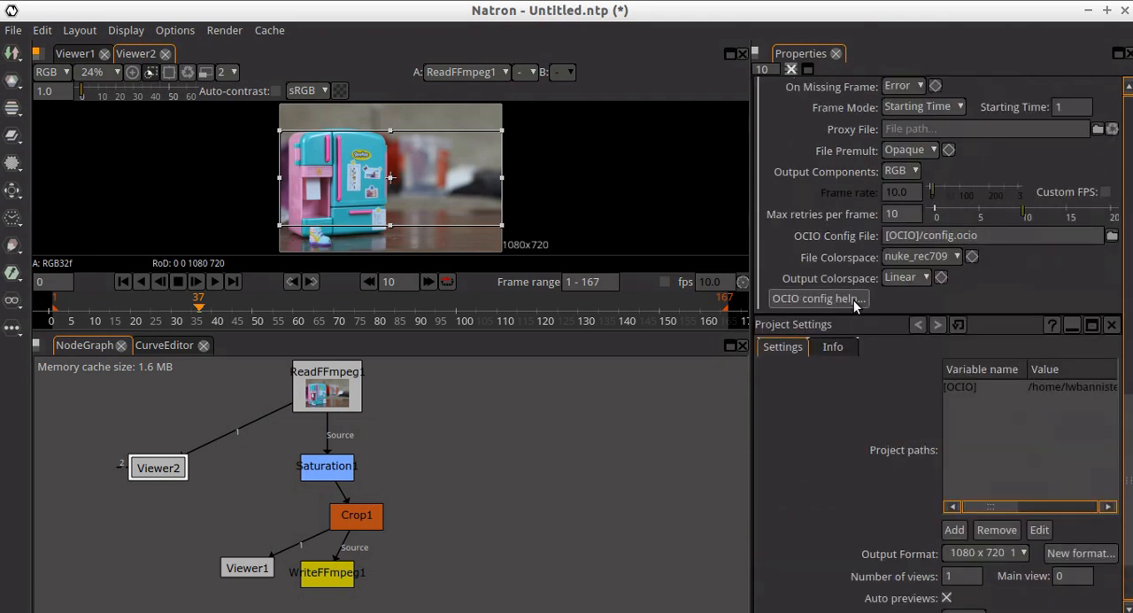
scroll(853, 299, up, 10)
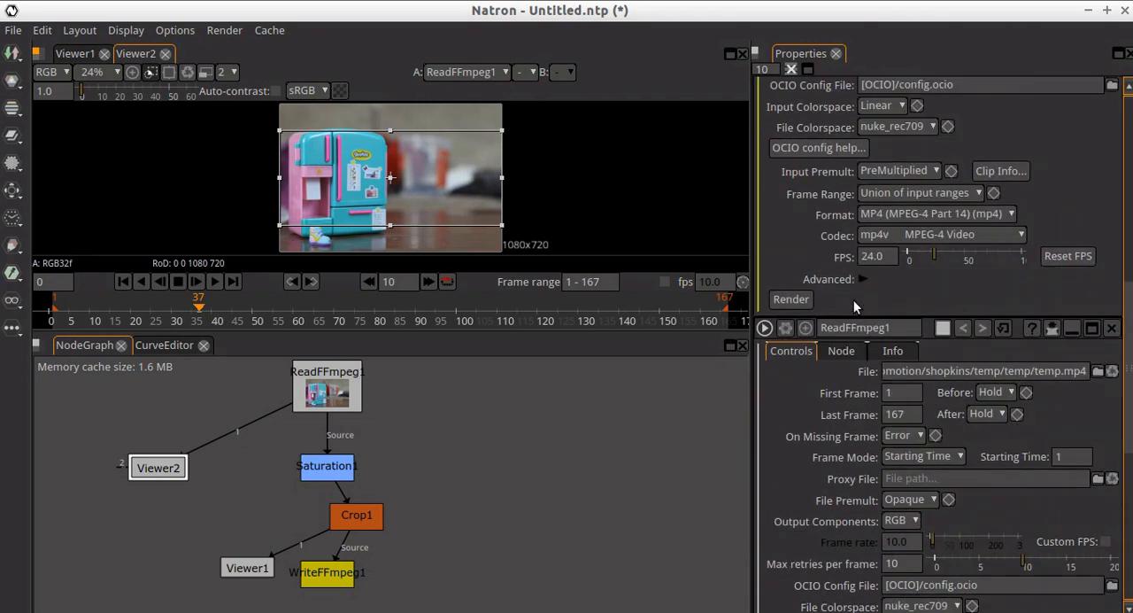
scroll(854, 305, up, 3)
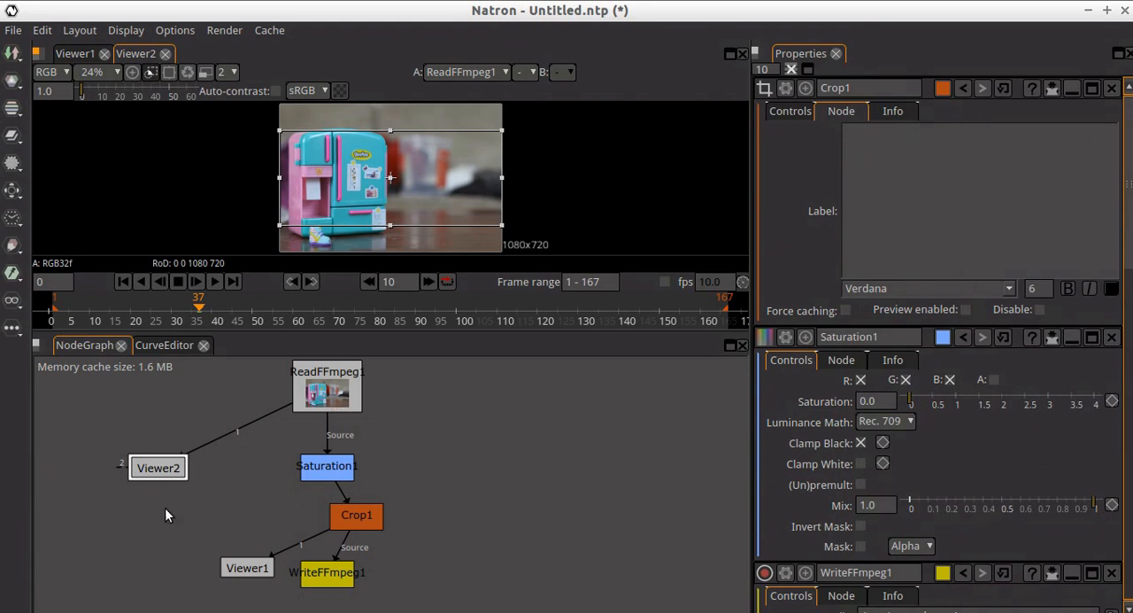
right_click(161, 474)
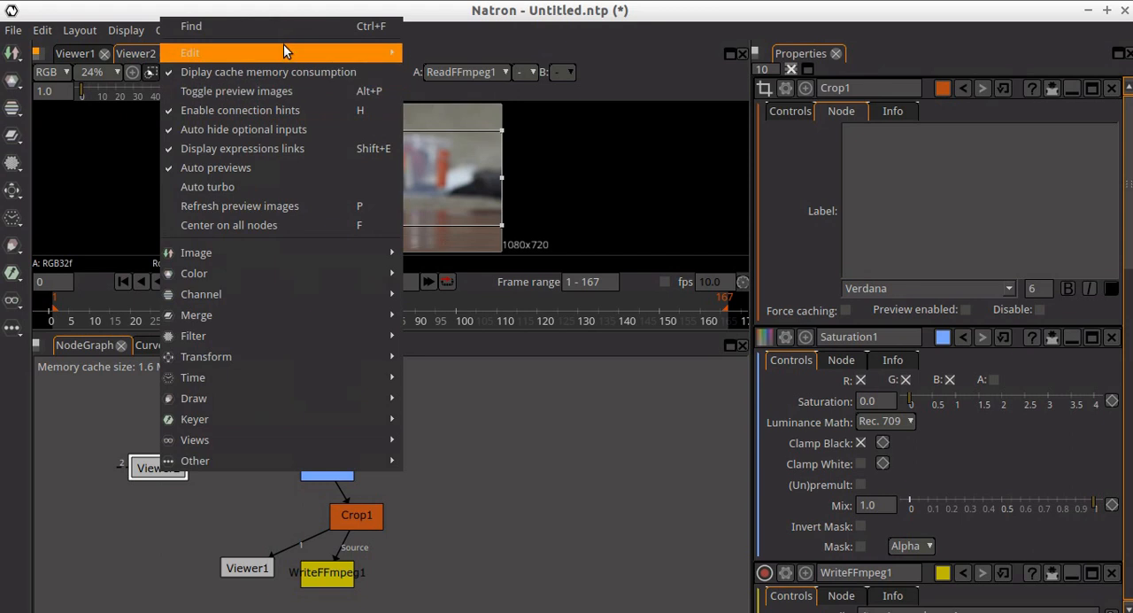
mouse_move(284, 52)
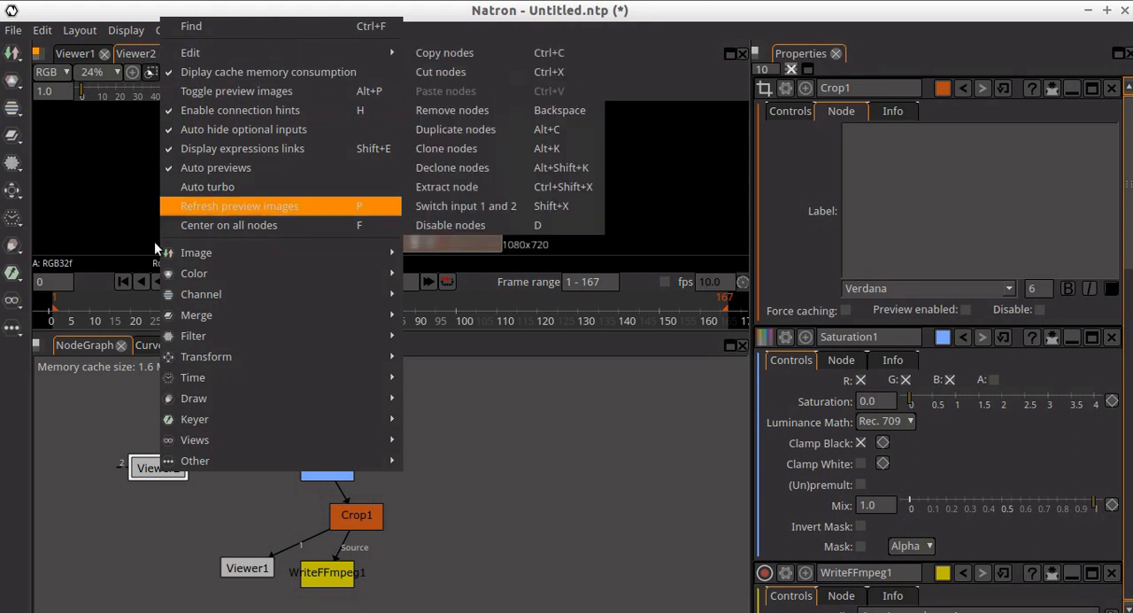
click(239, 205)
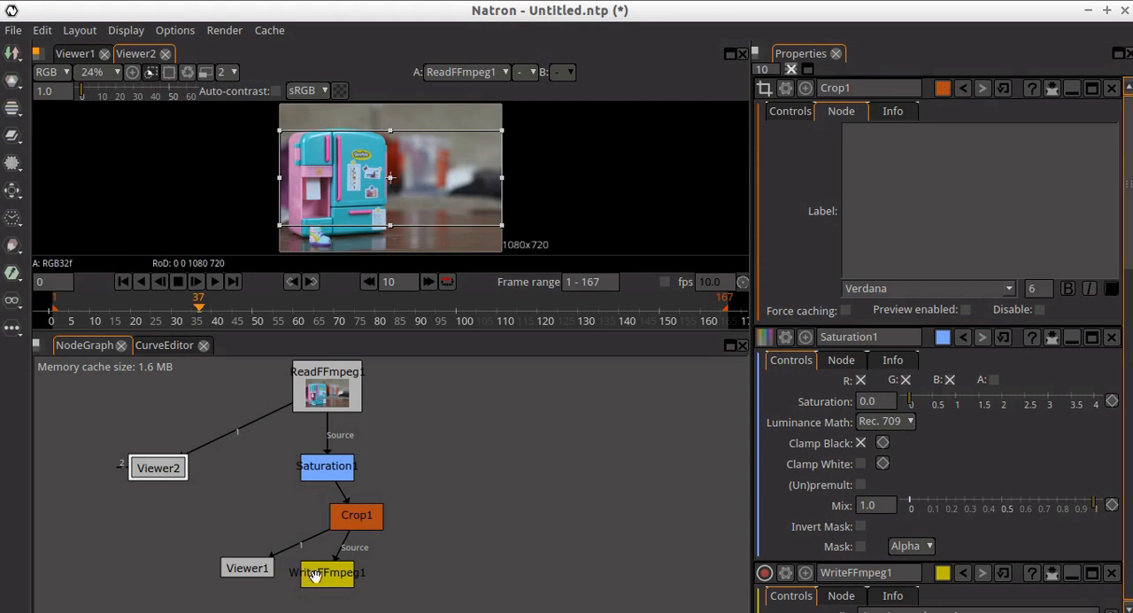
- Compare the desaturated, cropped output in Viewer1 with the original clip in Viewer2 by switching between them
click(251, 565)
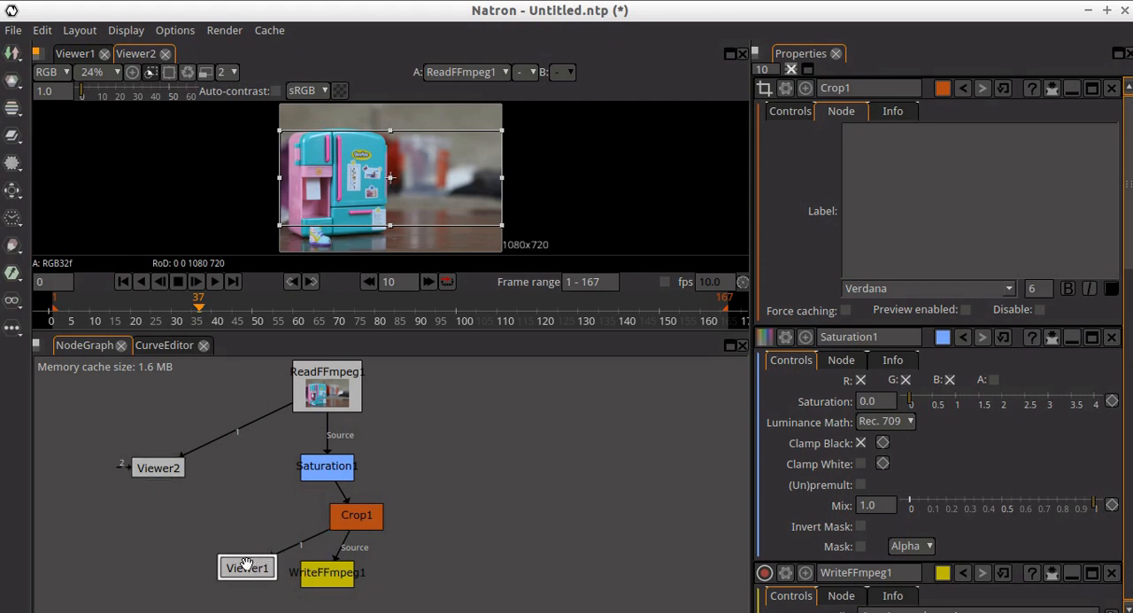
click(161, 466)
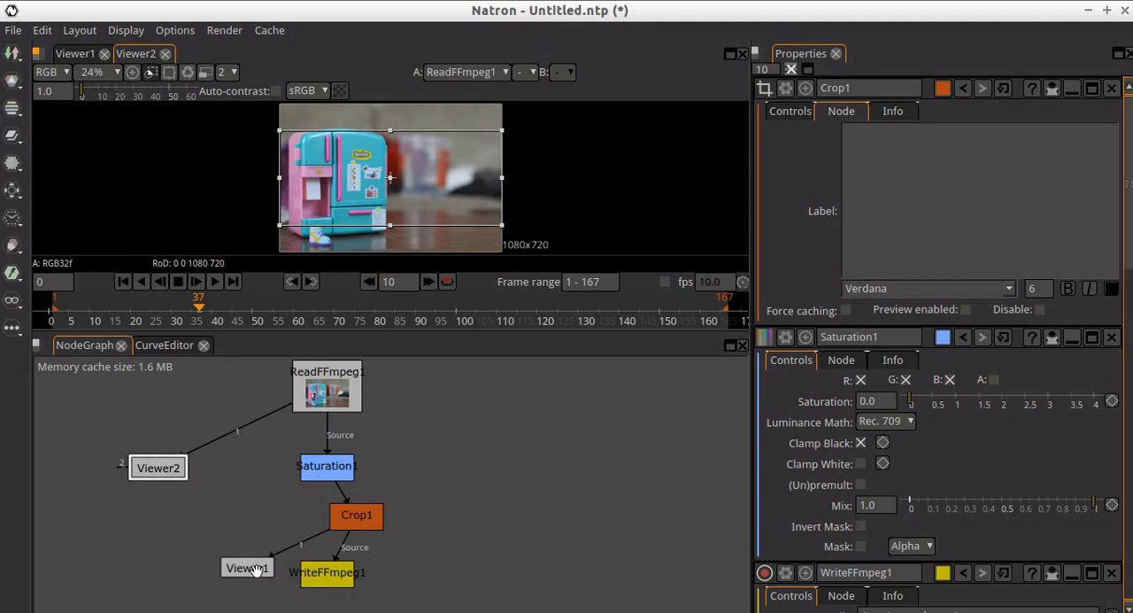
click(70, 56)
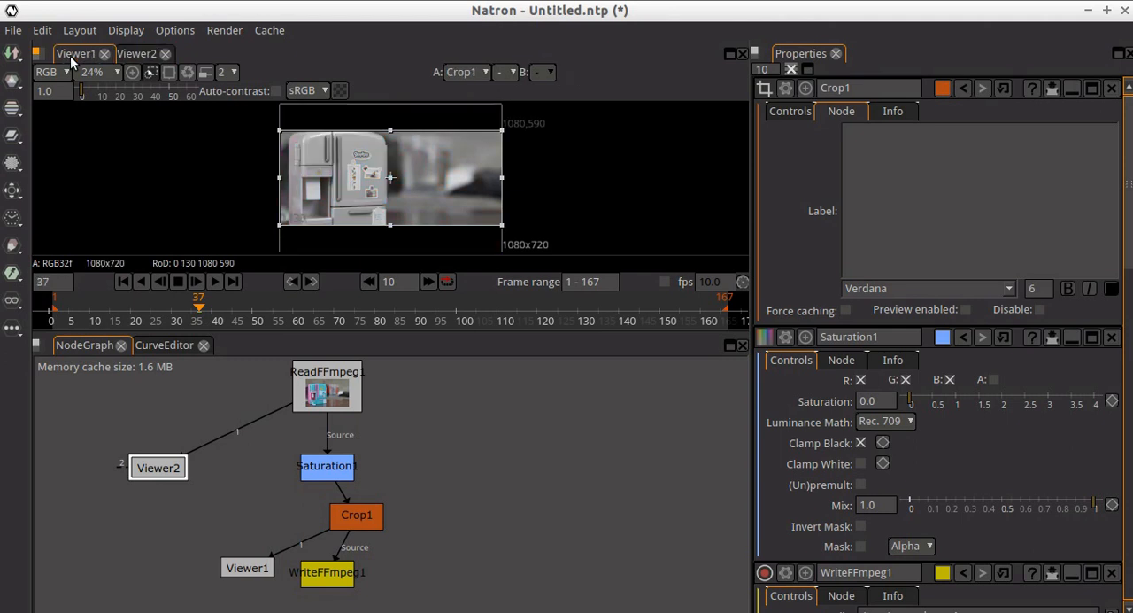
click(134, 55)
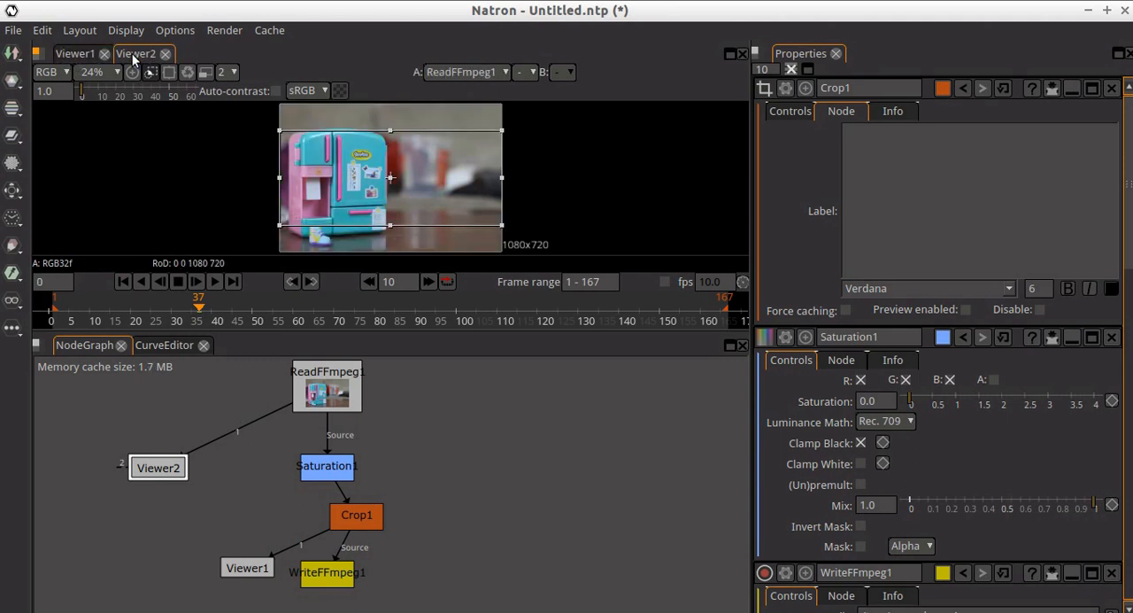
click(85, 55)
click(135, 55)
click(85, 55)
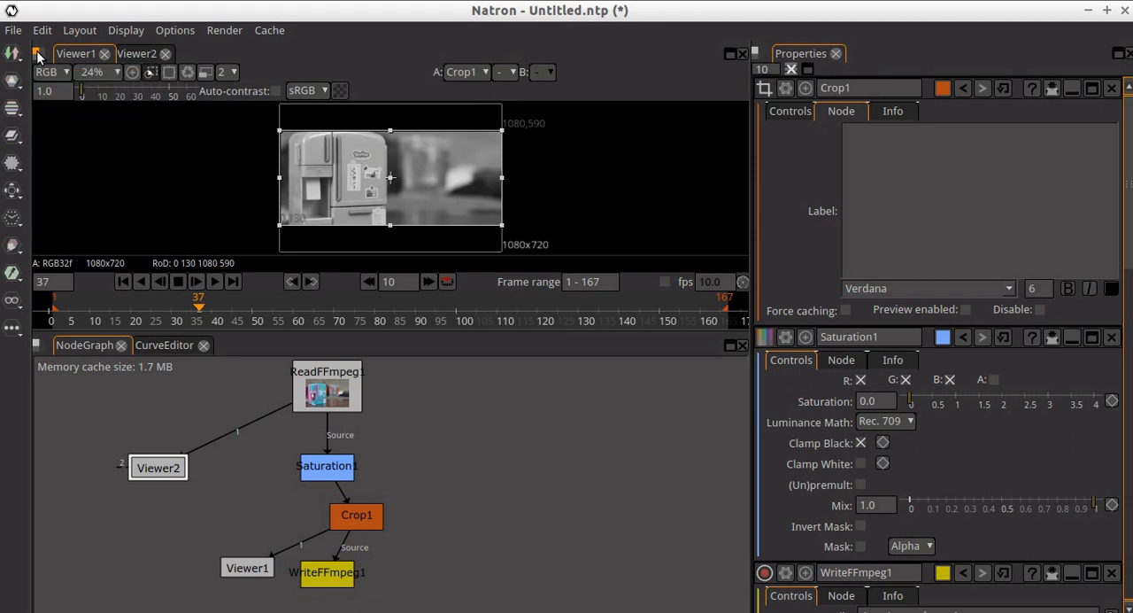
- Split the viewer pane into two side by side, with Viewer2 on the left and Viewer1 on the right
click(37, 55)
click(53, 78)
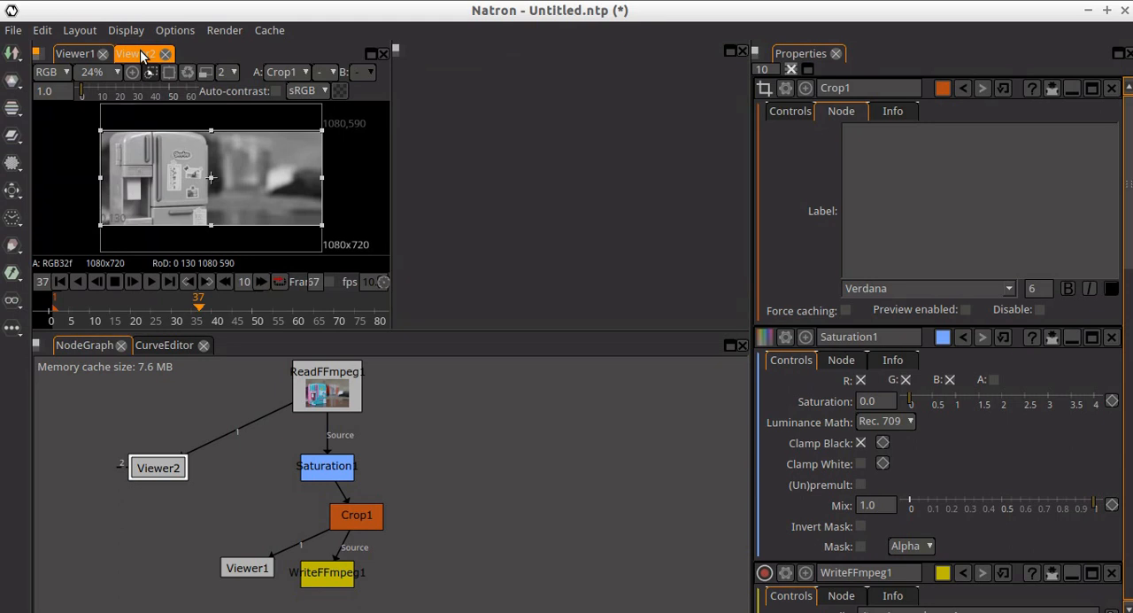
drag(142, 55, 495, 51)
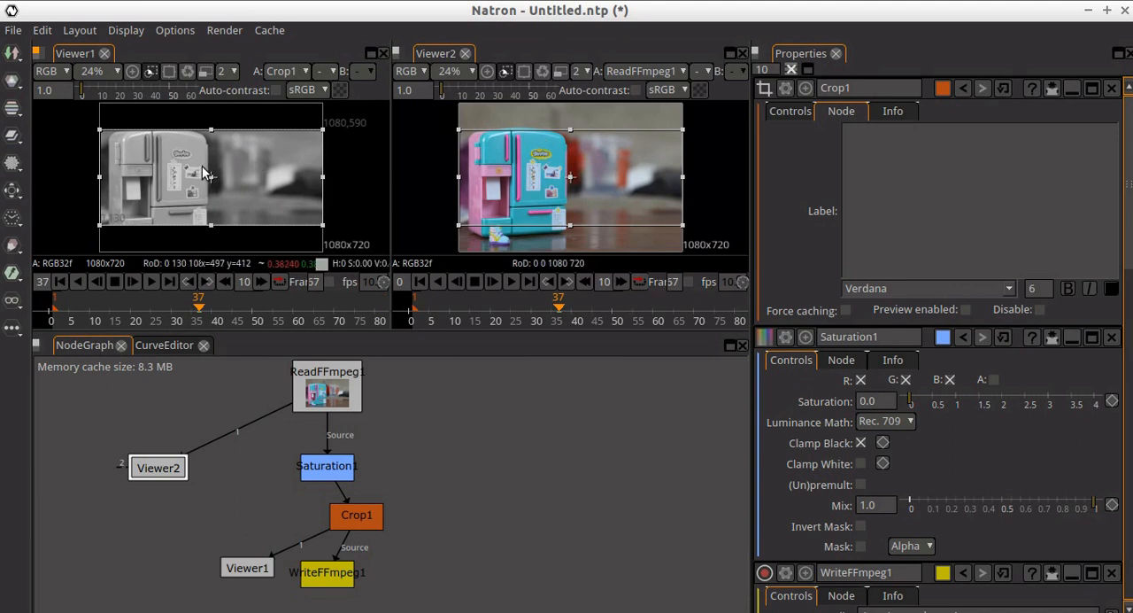
mouse_move(426, 51)
mouse_down()
mouse_move(53, 53)
mouse_move(413, 52)
mouse_up()
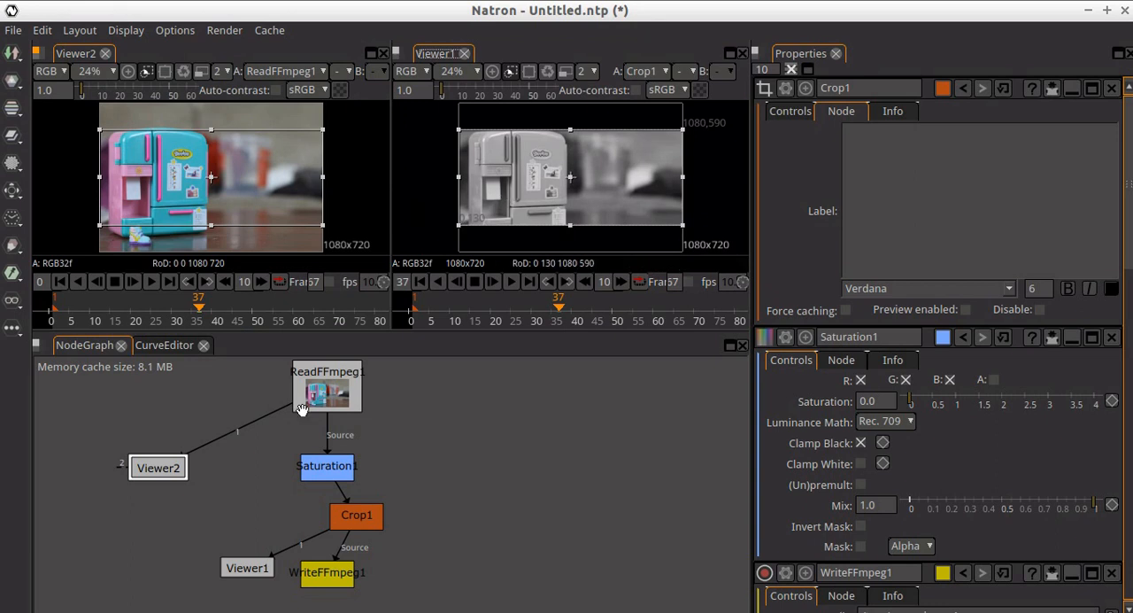
- Scrub the timeline to frames 20, 51 and 59 to compare the original and processed clip in both viewers
click(517, 306)
click(488, 307)
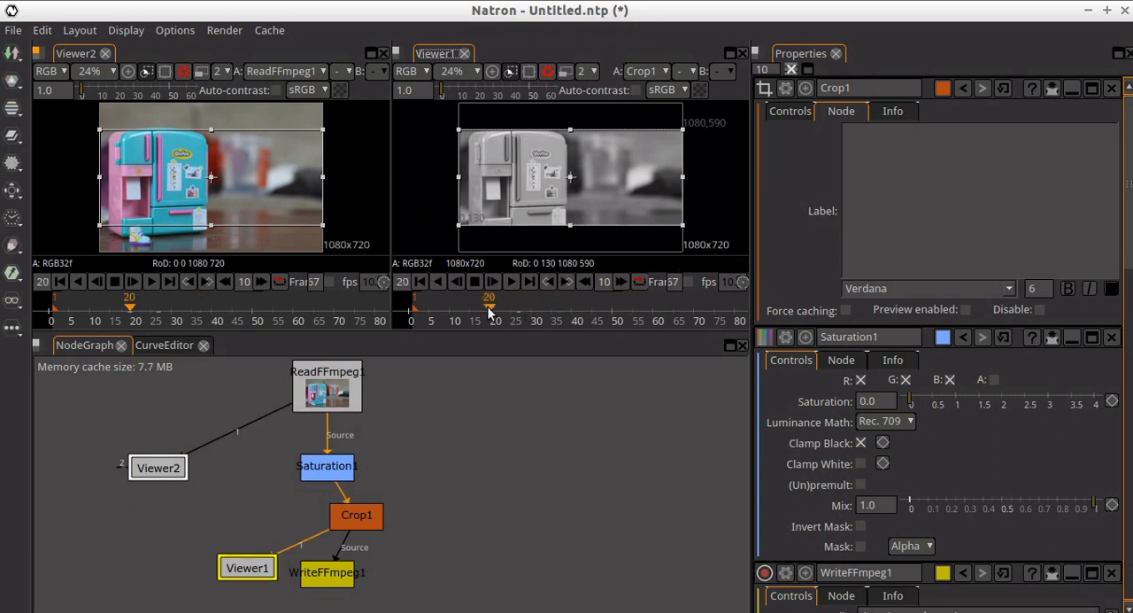
click(615, 306)
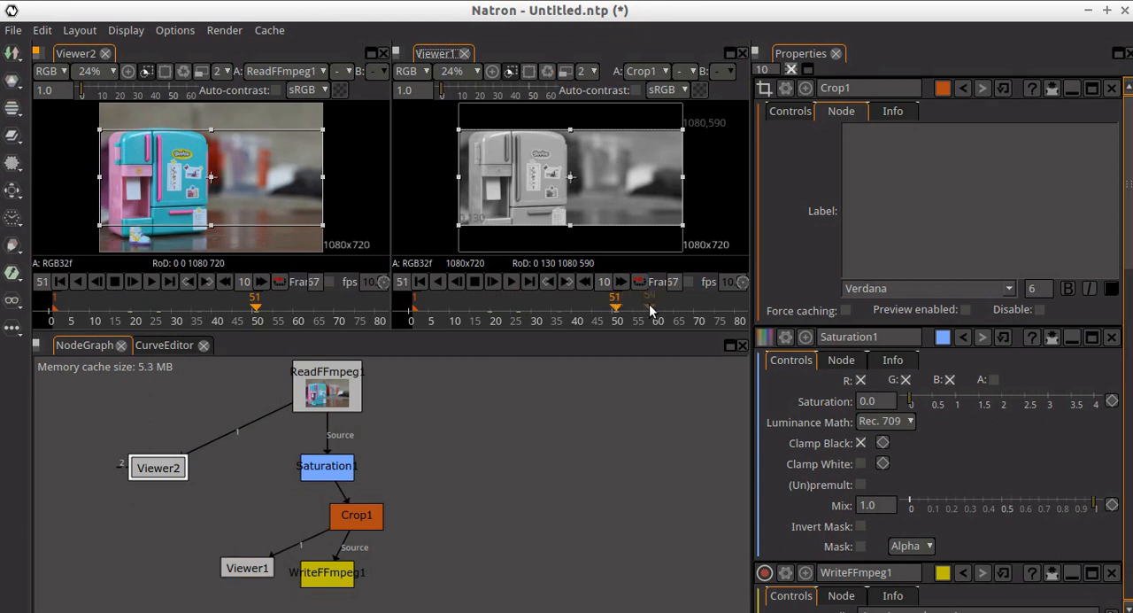
click(650, 307)
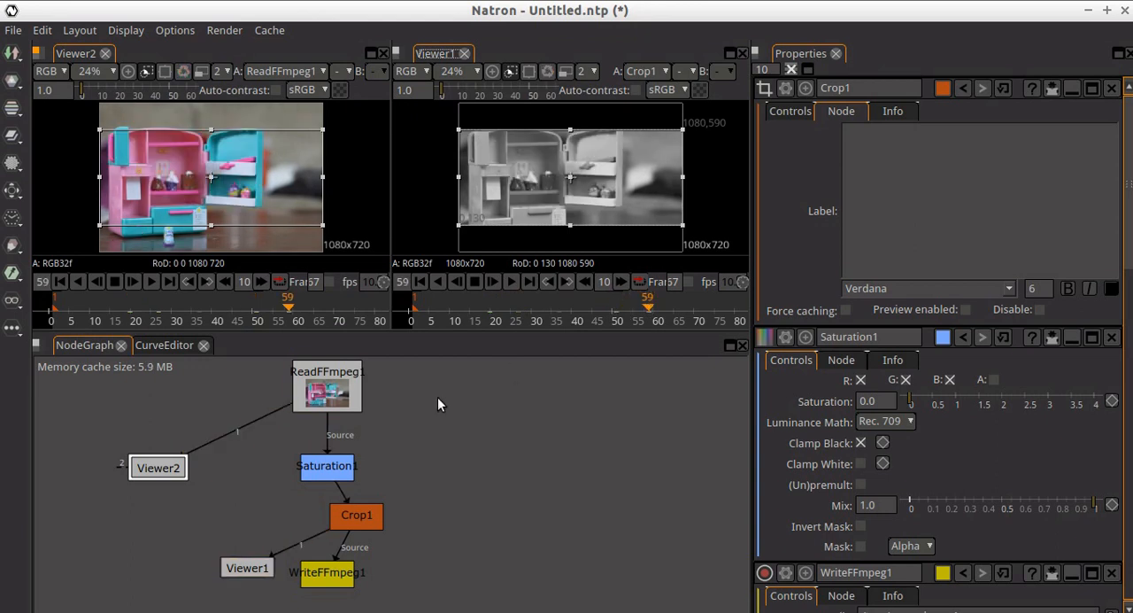
- Render only the WriteFFmpeg1 writer node to its MP4 file, review its output settings, and dismiss the render notice
click(329, 575)
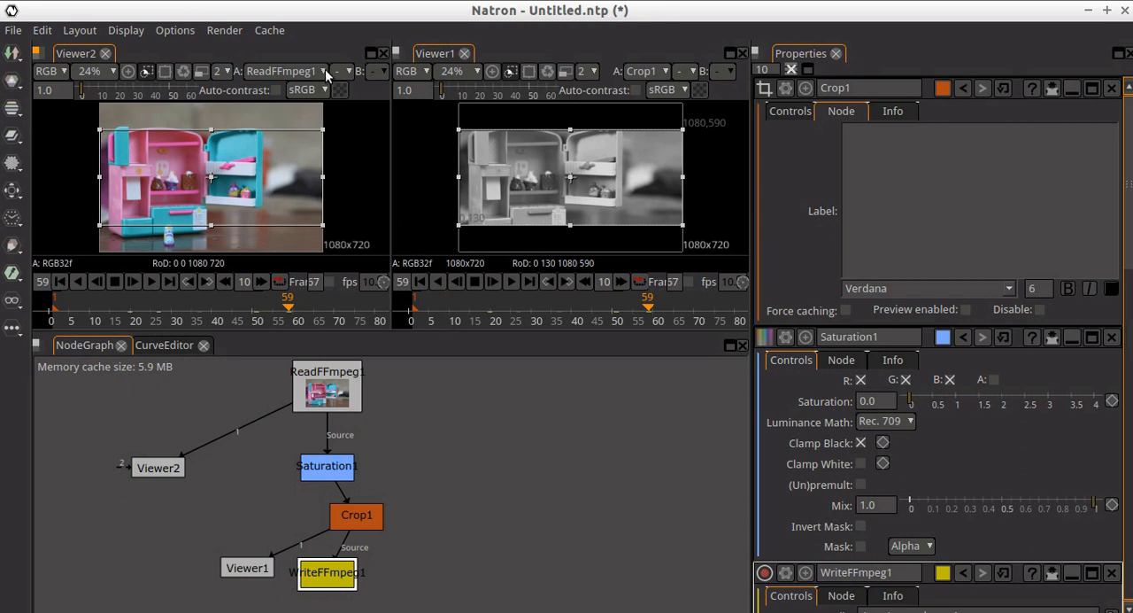
click(223, 31)
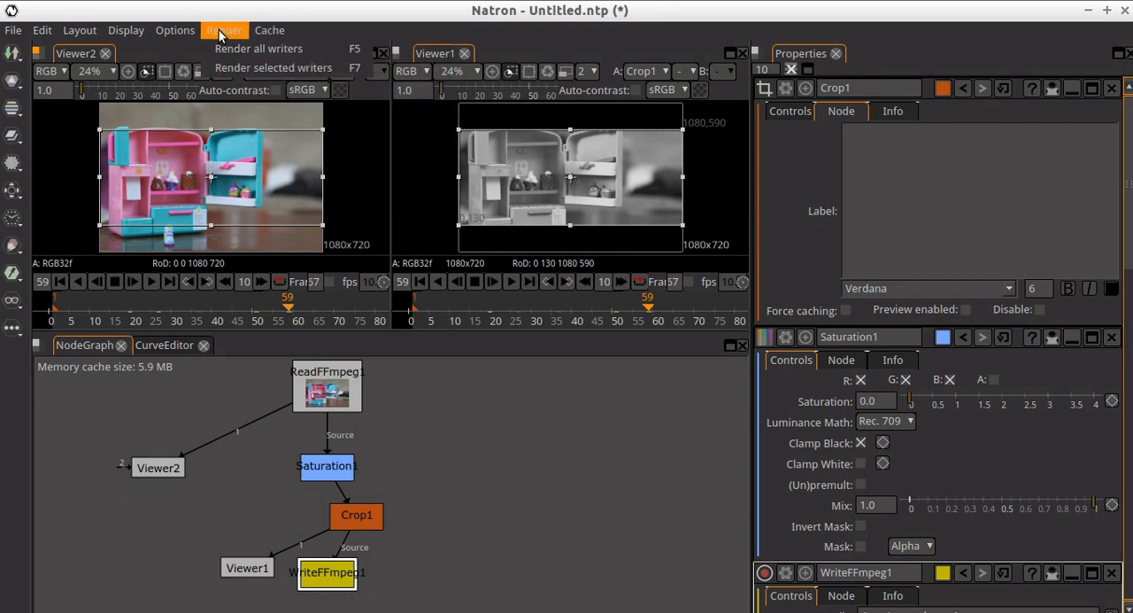
click(223, 68)
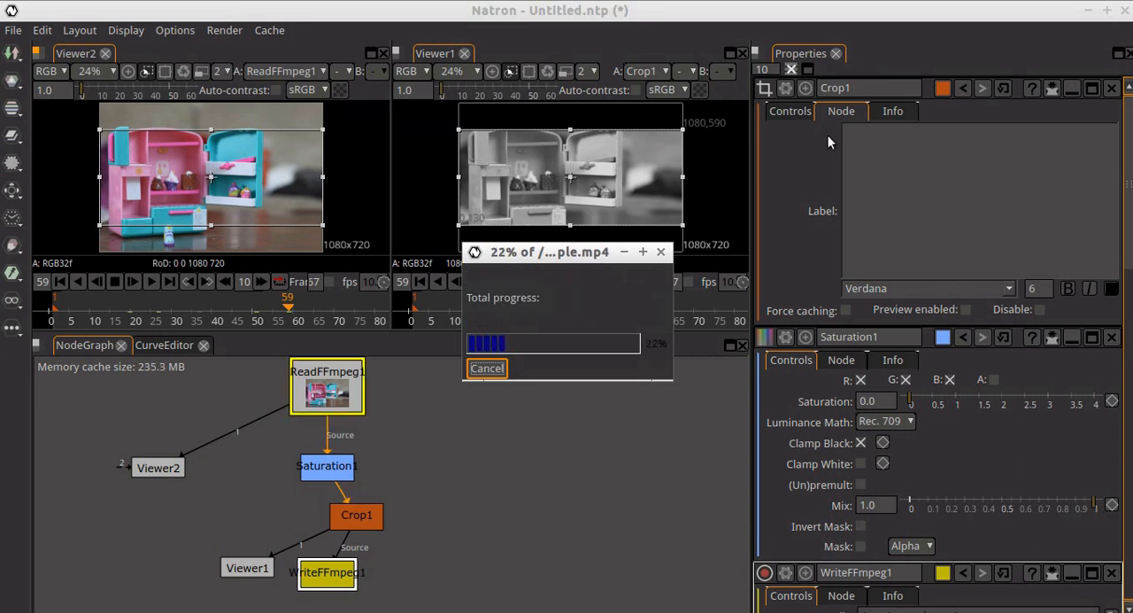
scroll(912, 307, down, 5)
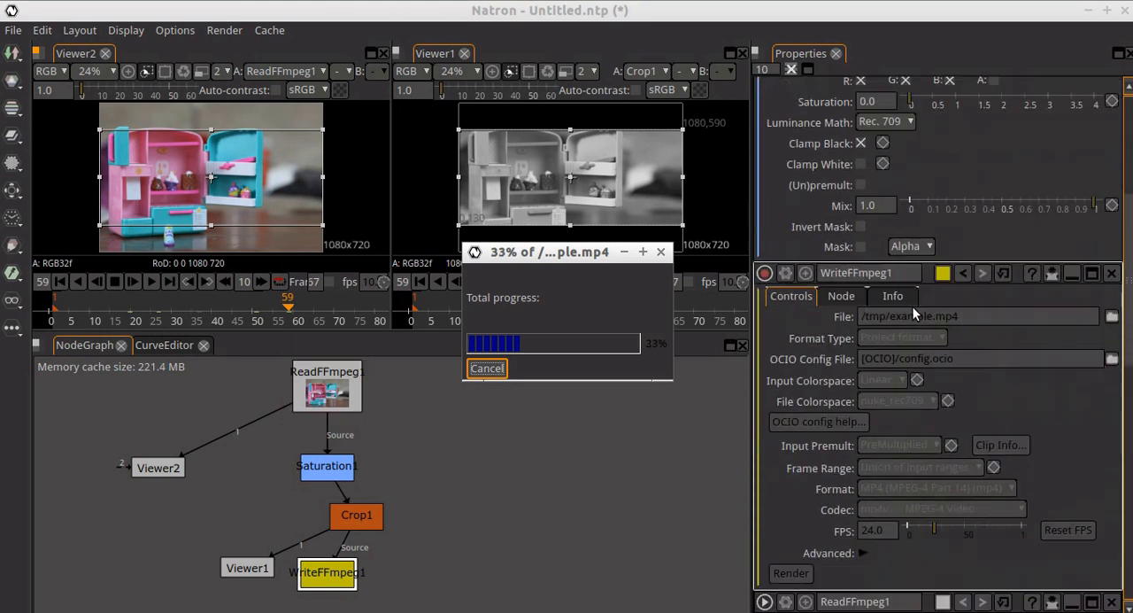
scroll(913, 306, down, 2)
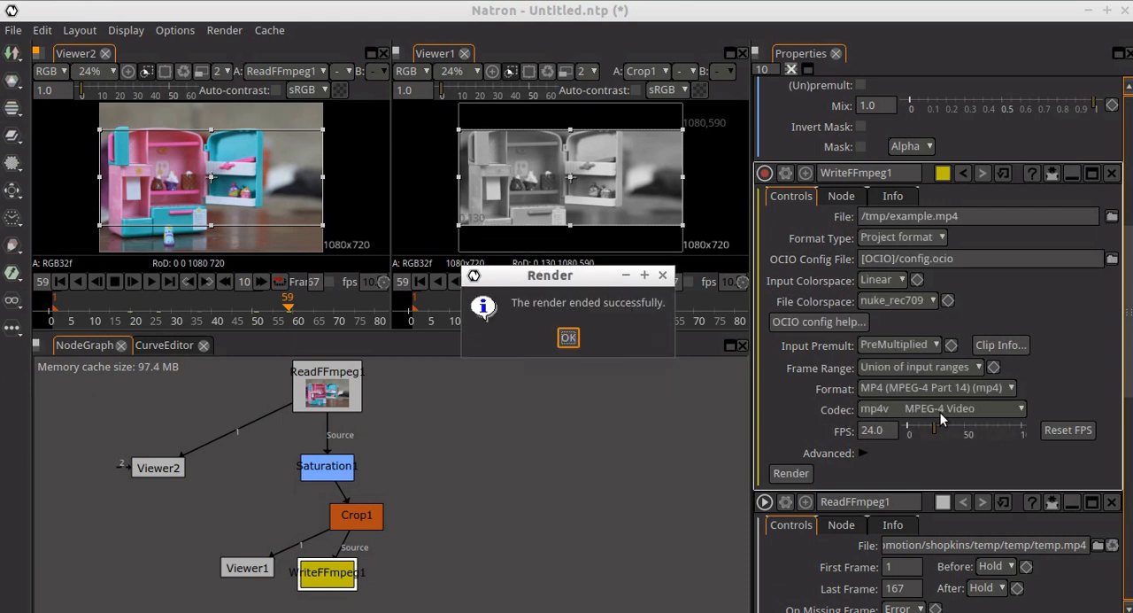
click(569, 342)
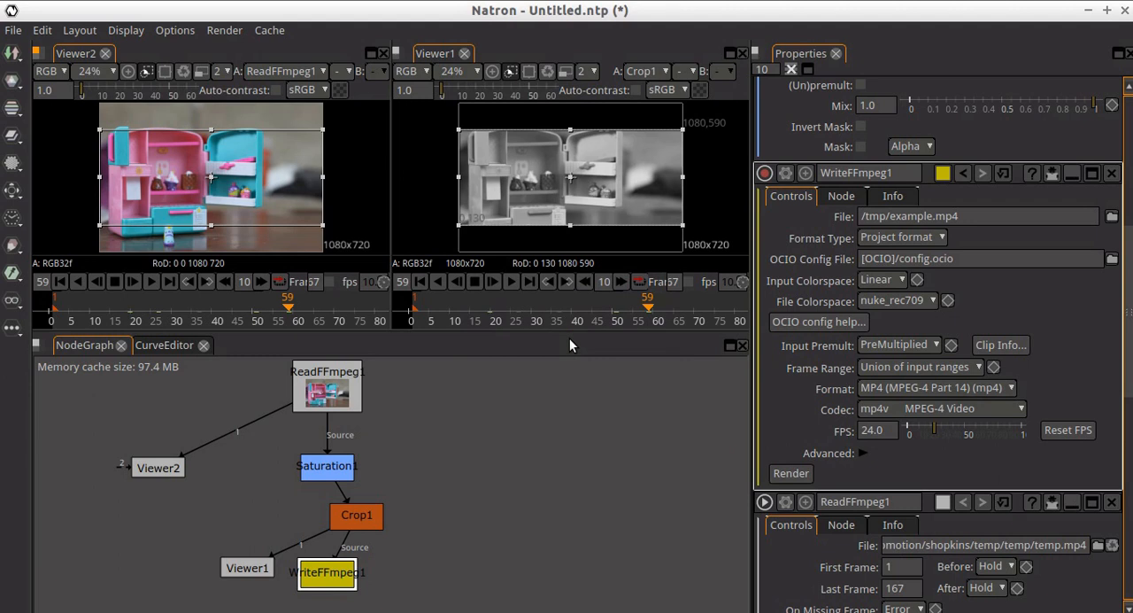